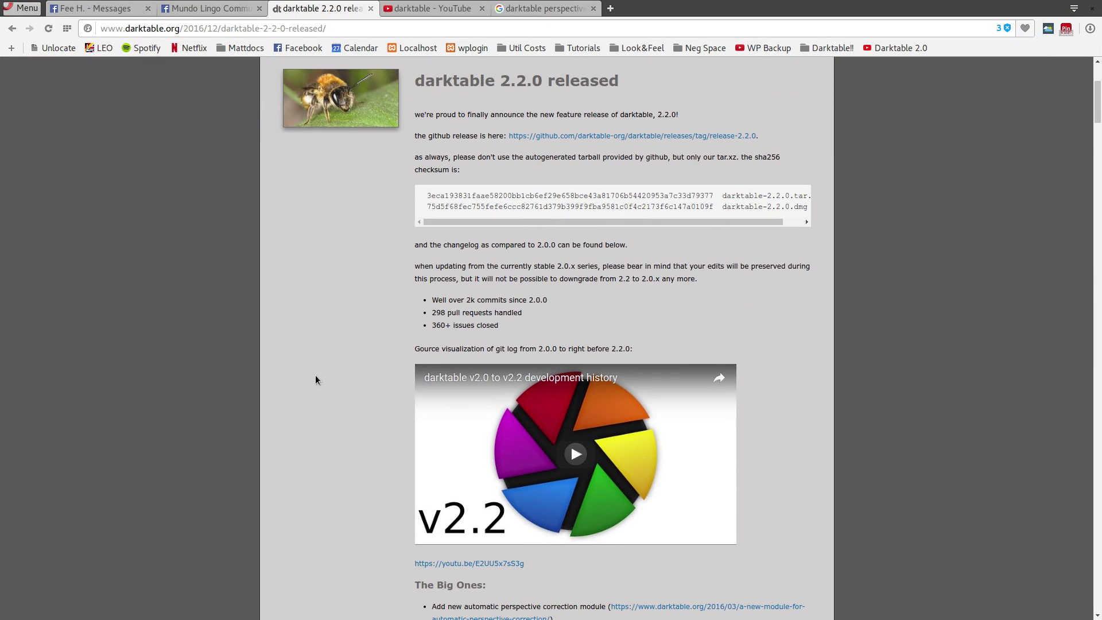
Open the darktable blog article on the automatic perspective correction module, from the 2.2.0 release notes and from the search results
scroll(316, 379, "down", 4)
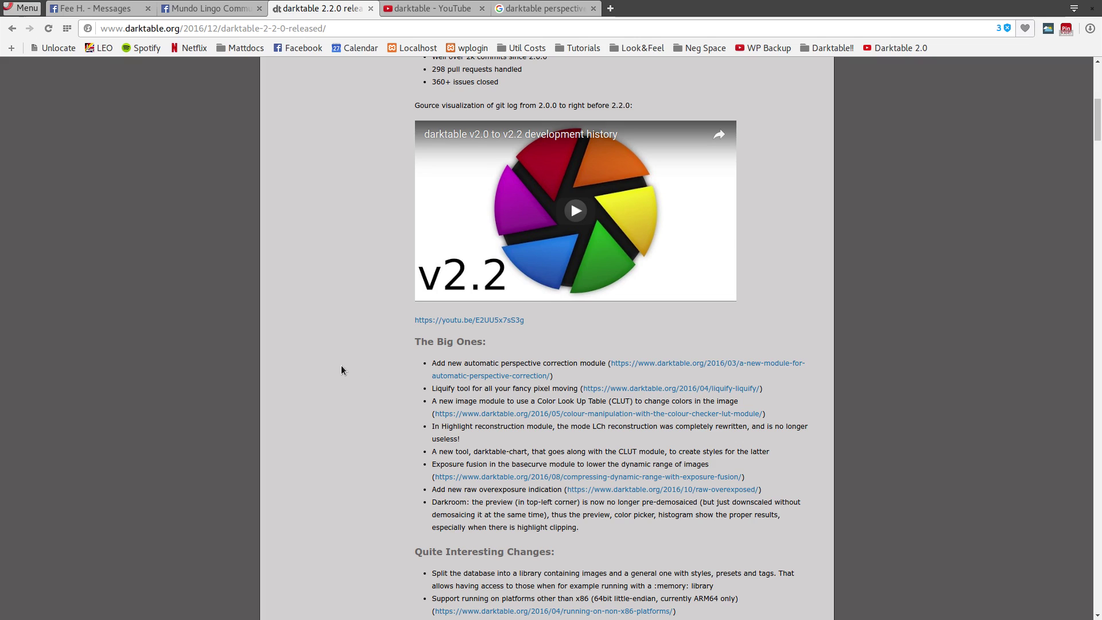
left_click(665, 368)
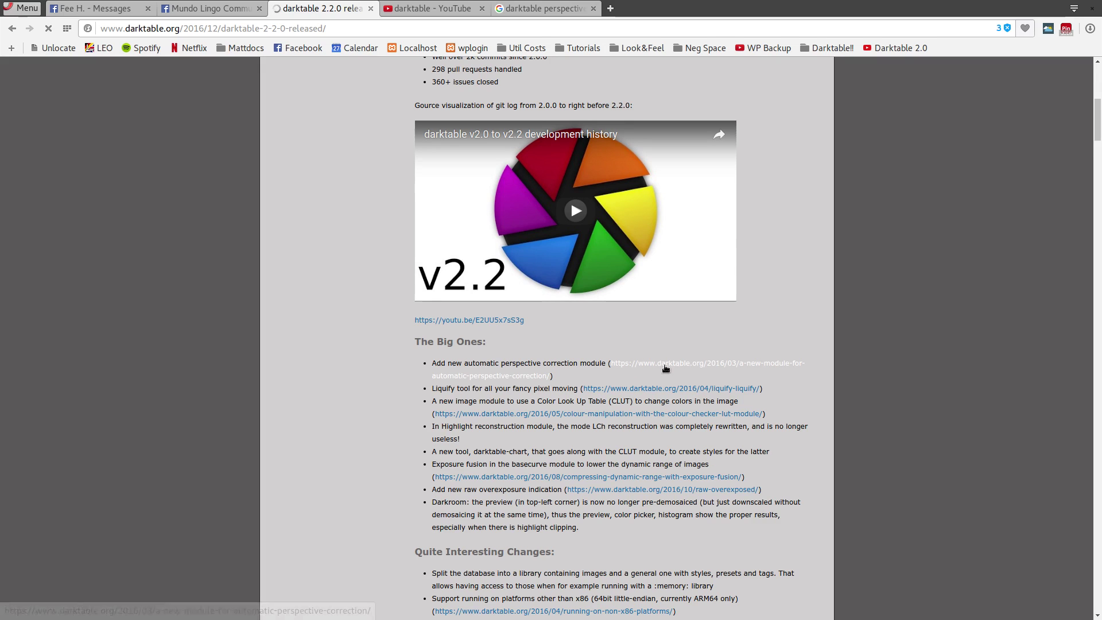
left_click_drag(537, 8, 431, 10)
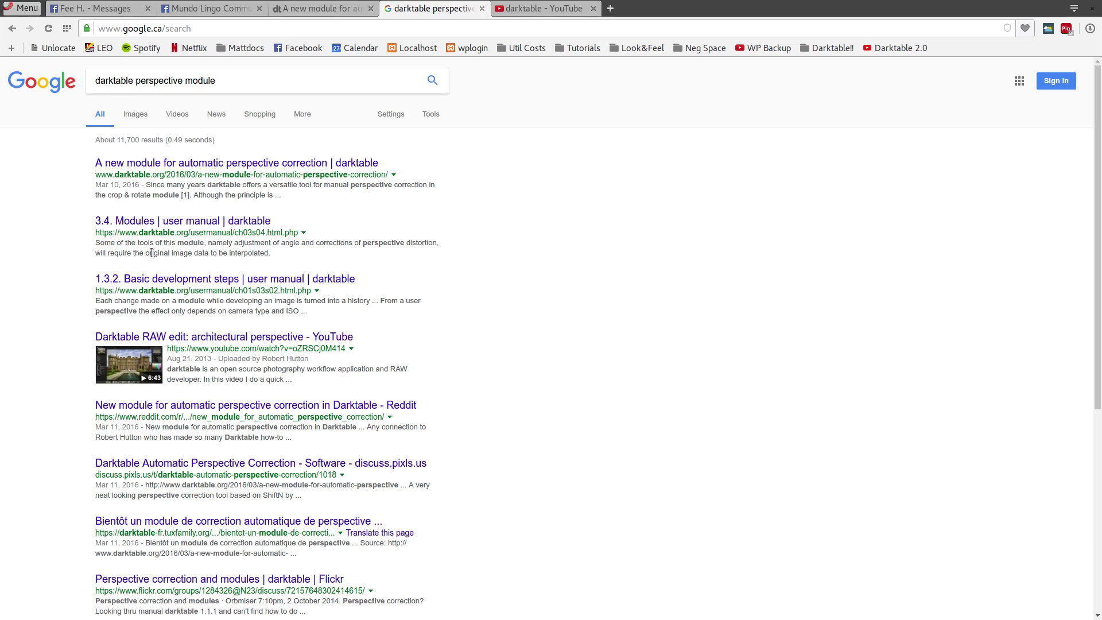
left_click(247, 86)
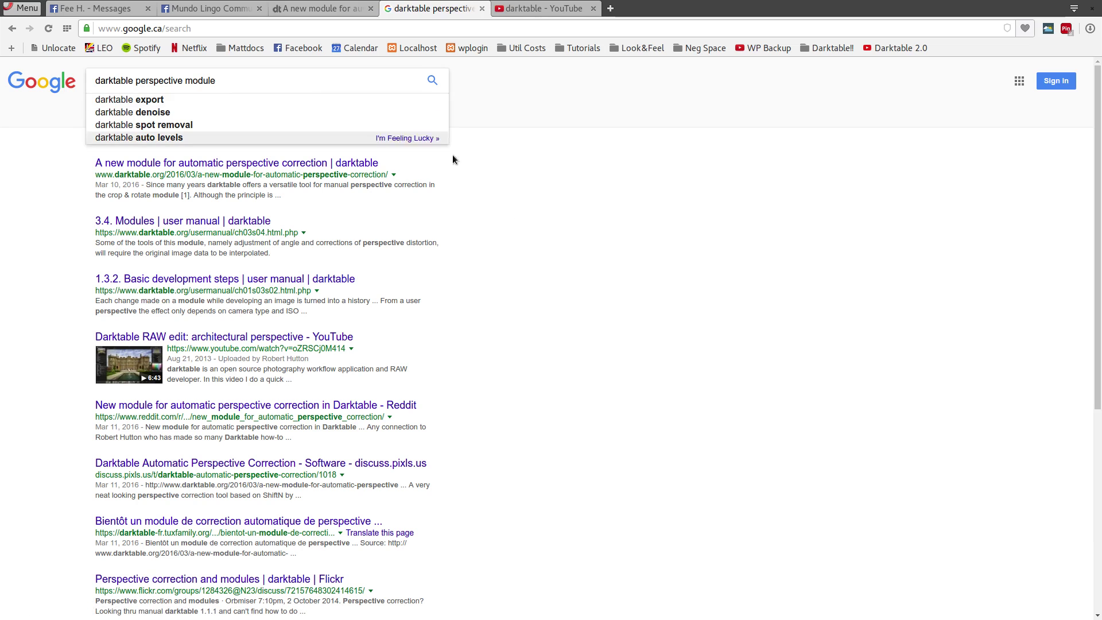
left_click(276, 164)
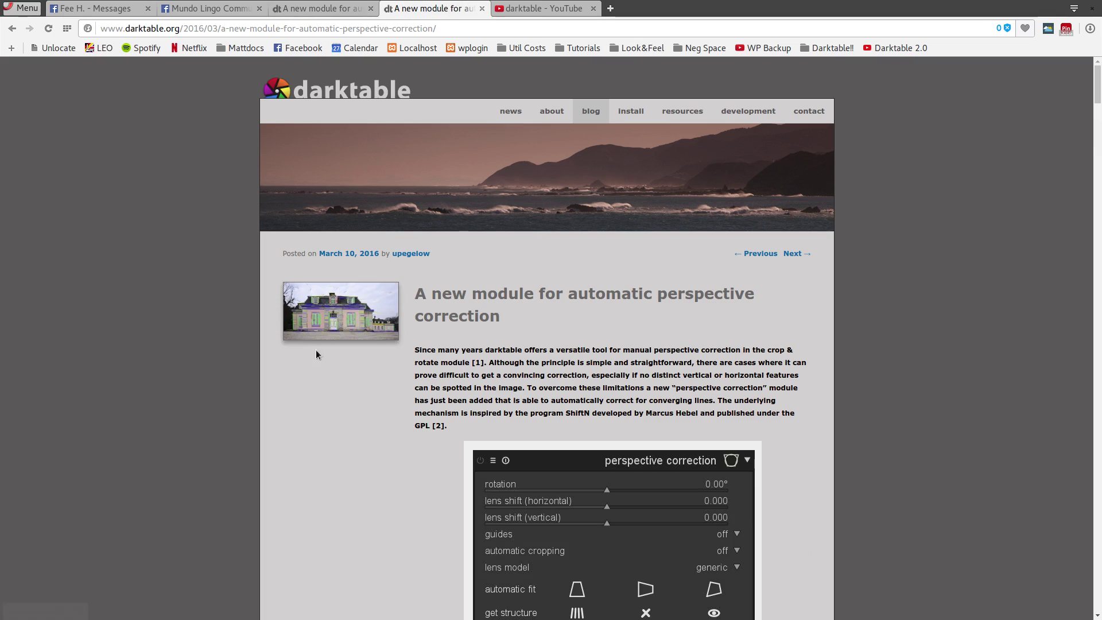
Skim the whole article on automatic perspective correction, including its fitting, structure detection and lens model sections
scroll(315, 408, "down", 15)
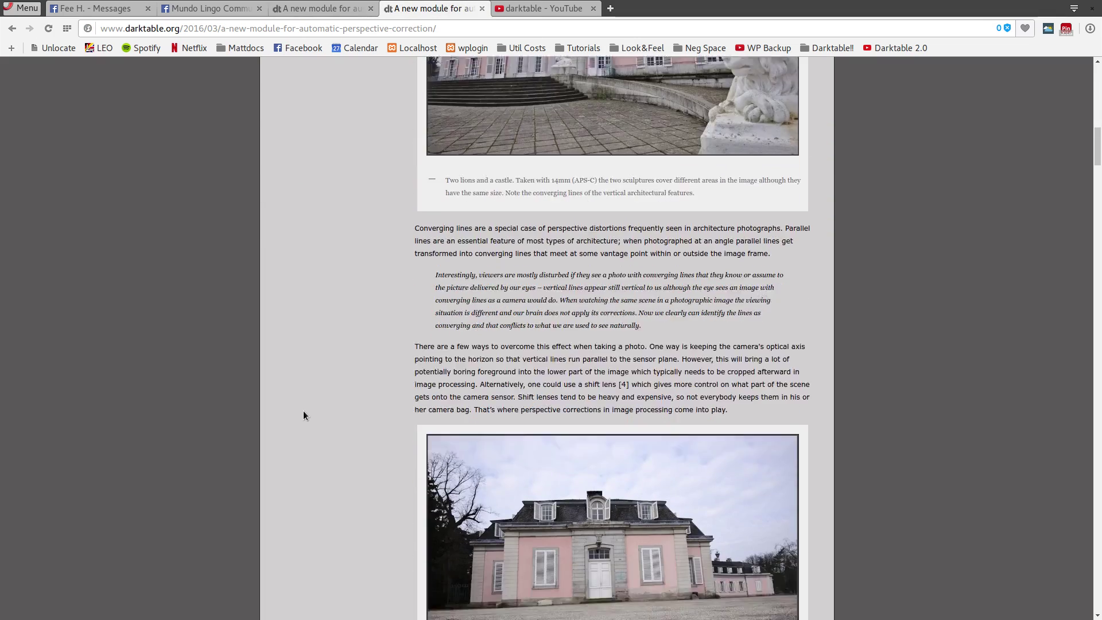
scroll(304, 413, "down", 20)
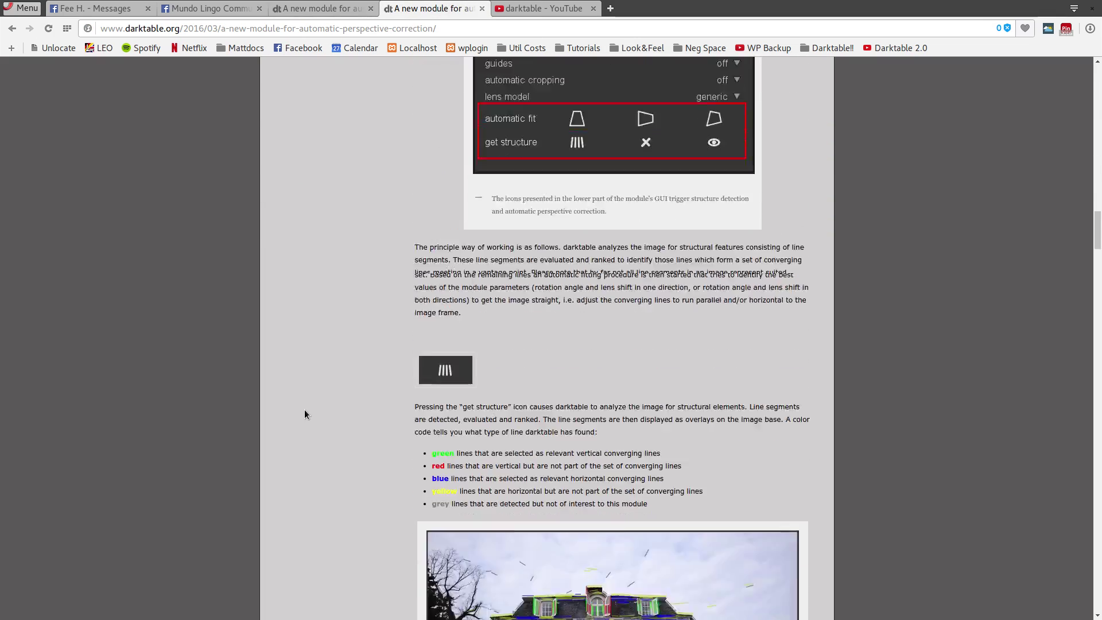
scroll(305, 410, "down", 20)
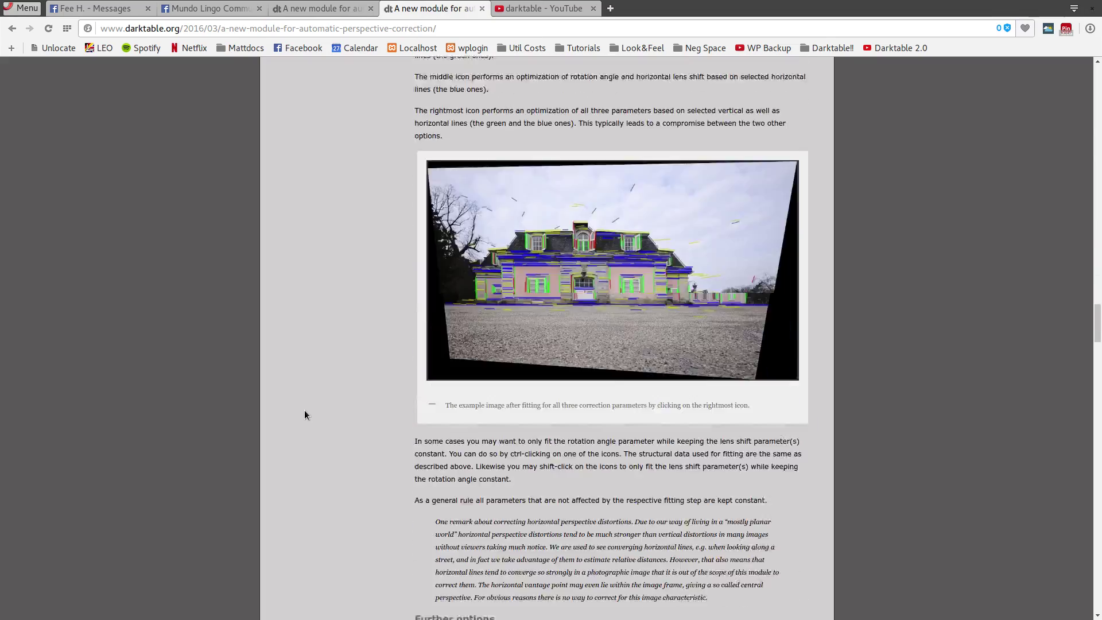
scroll(304, 414, "down", 20)
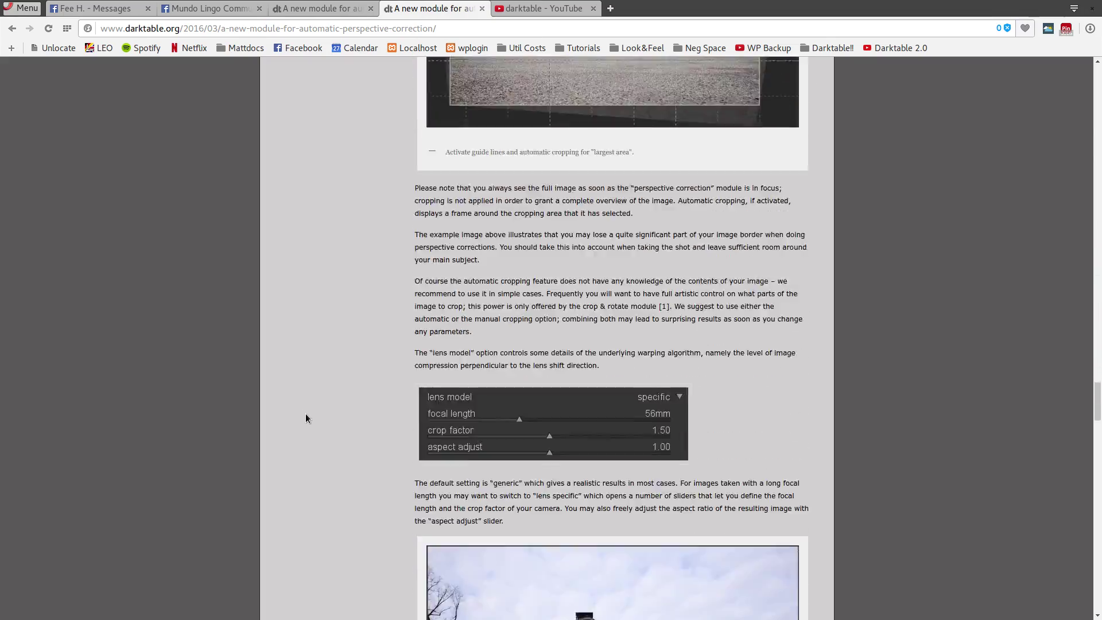
scroll(305, 418, "down", 15)
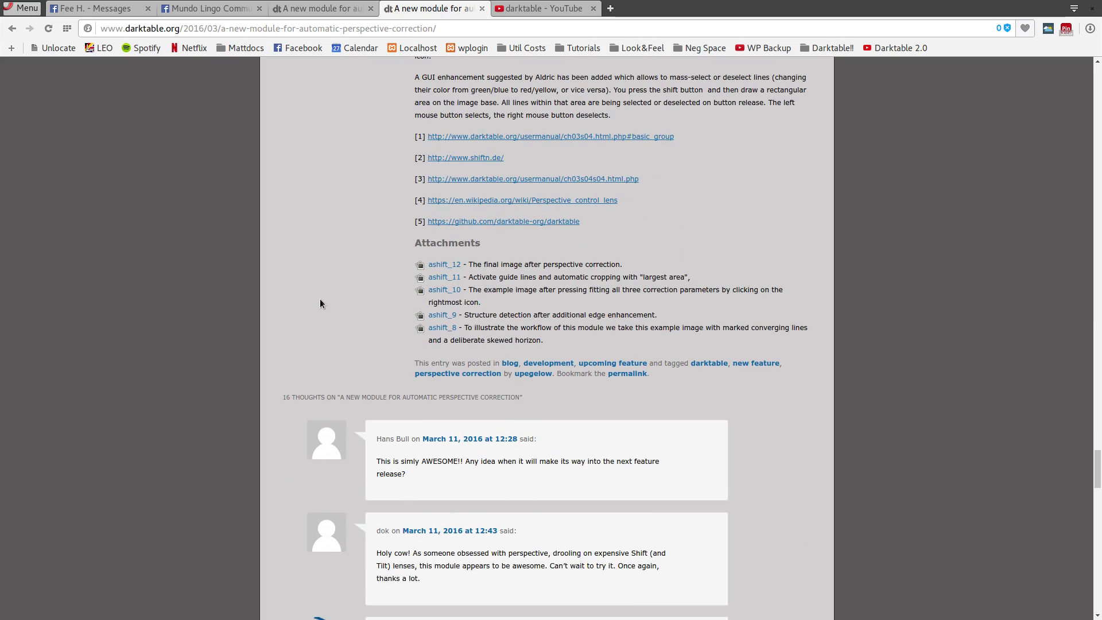
scroll(320, 304, "up", 20)
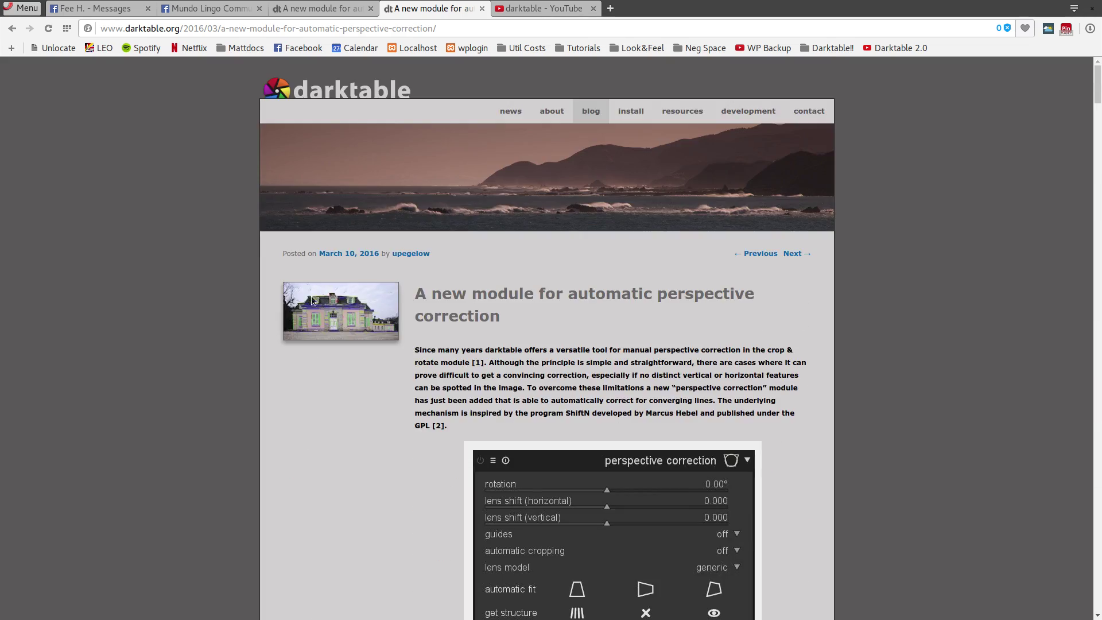
Switch to darktable and show the correction group with the perspective correction module for the sunset tower photo
key("super")
left_click(353, 528)
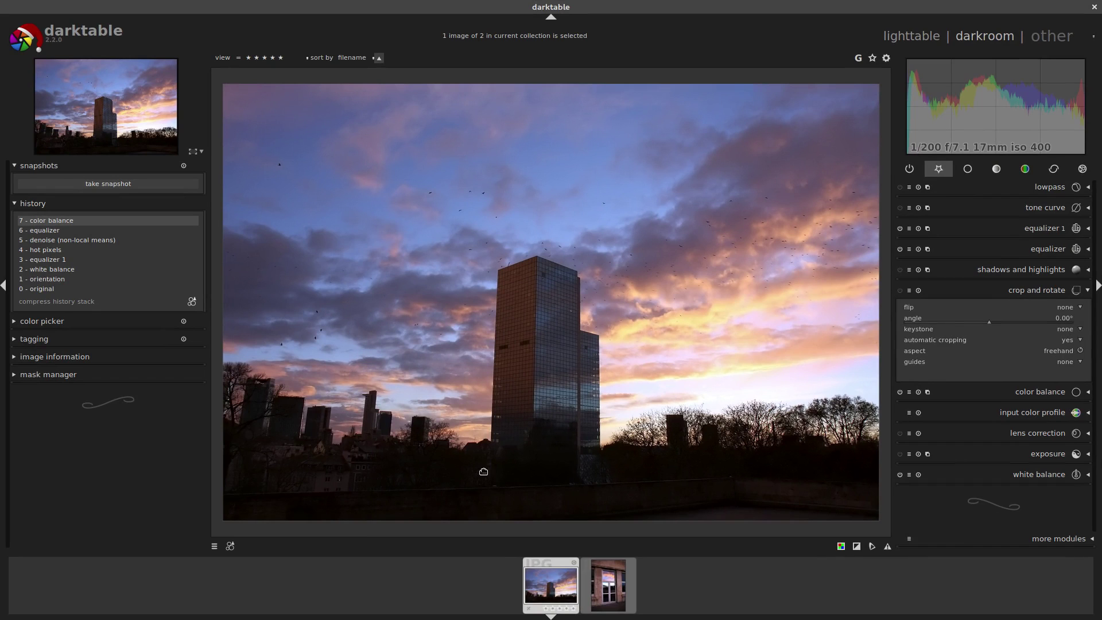
left_click(1052, 173)
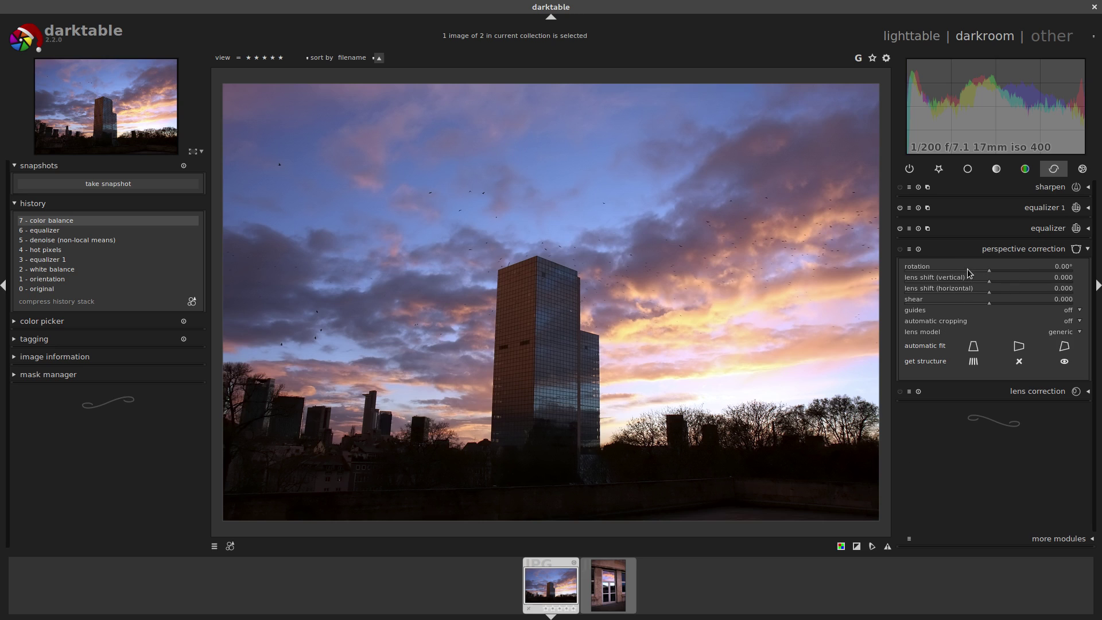
Try a rotation of 0.50° and a vertical lens shift of 0.060 in the perspective correction module
scroll(967, 271, "up", 5)
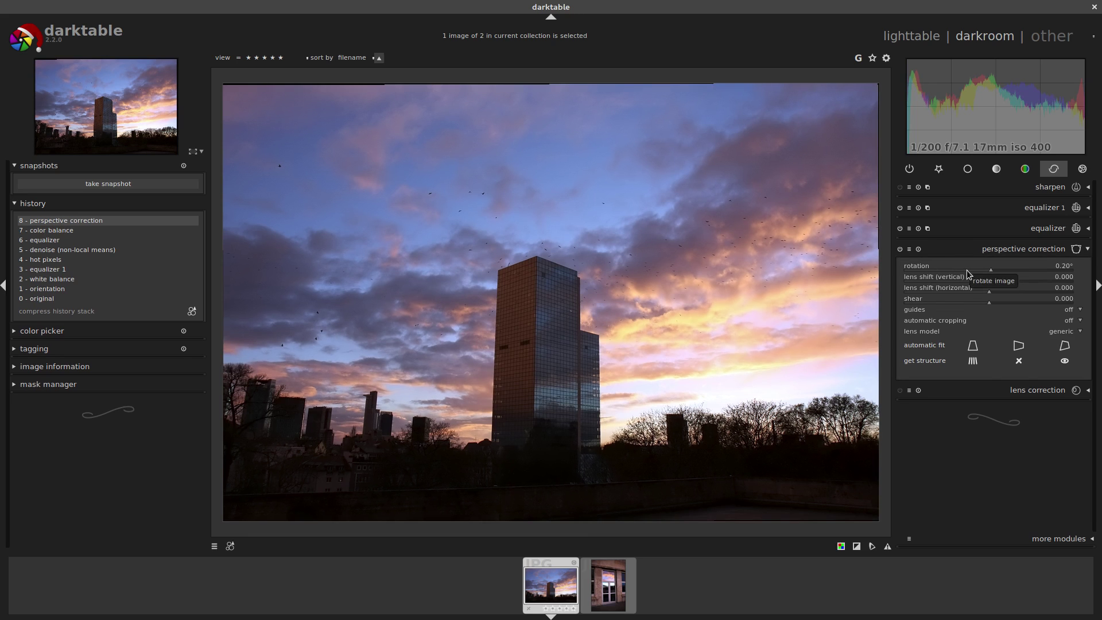
scroll(967, 274, "up", 1)
scroll(967, 274, "down", 1)
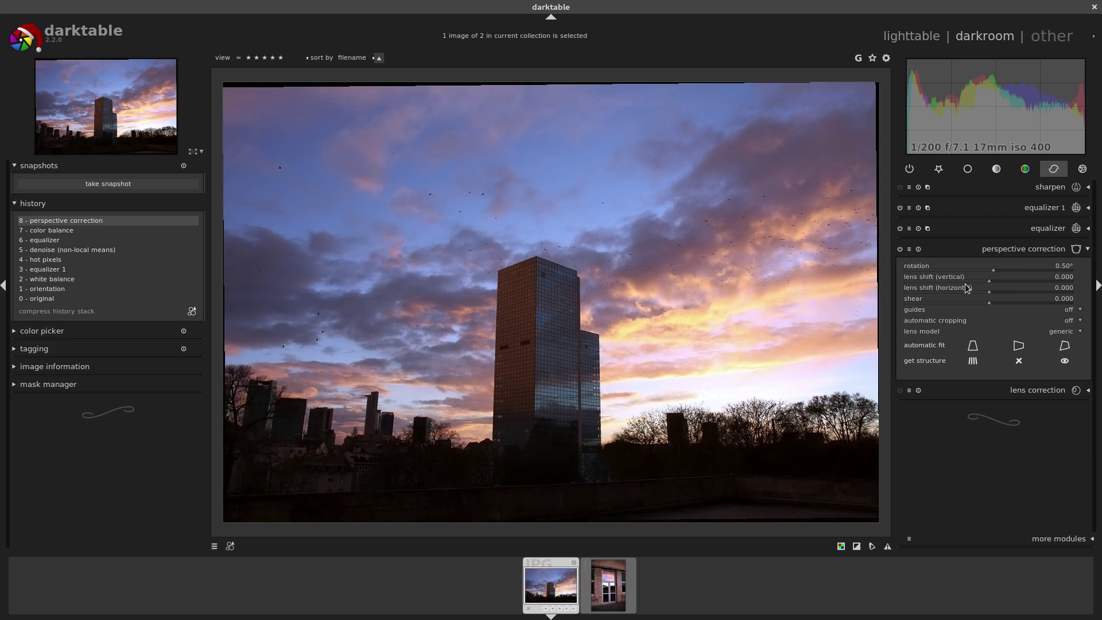
scroll(957, 283, "up", 4)
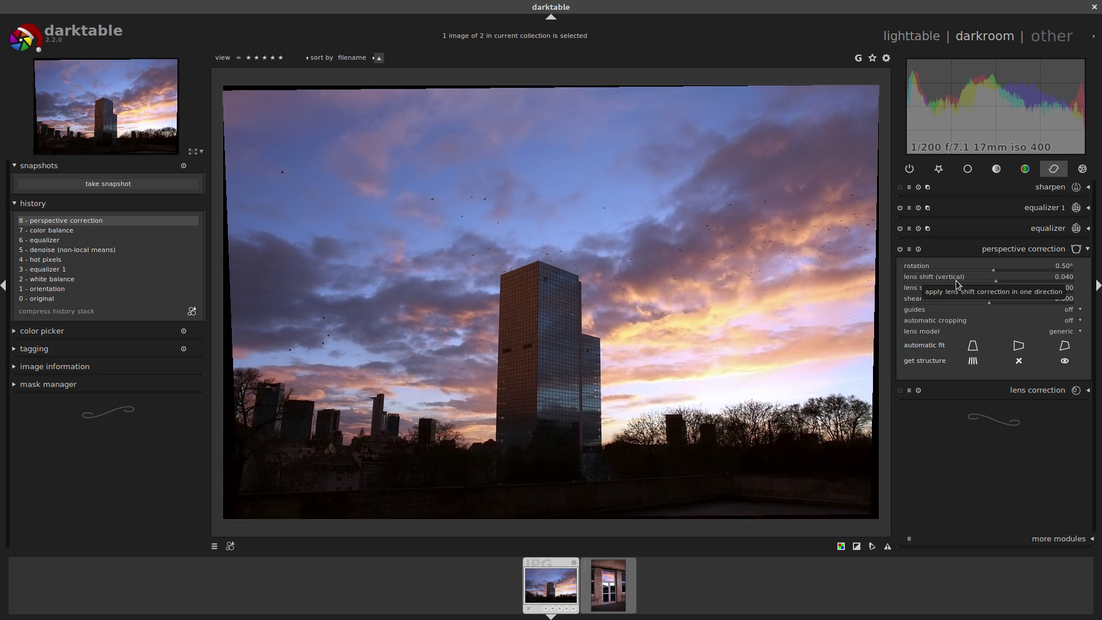
scroll(956, 283, "up", 5)
scroll(956, 280, "up", 2)
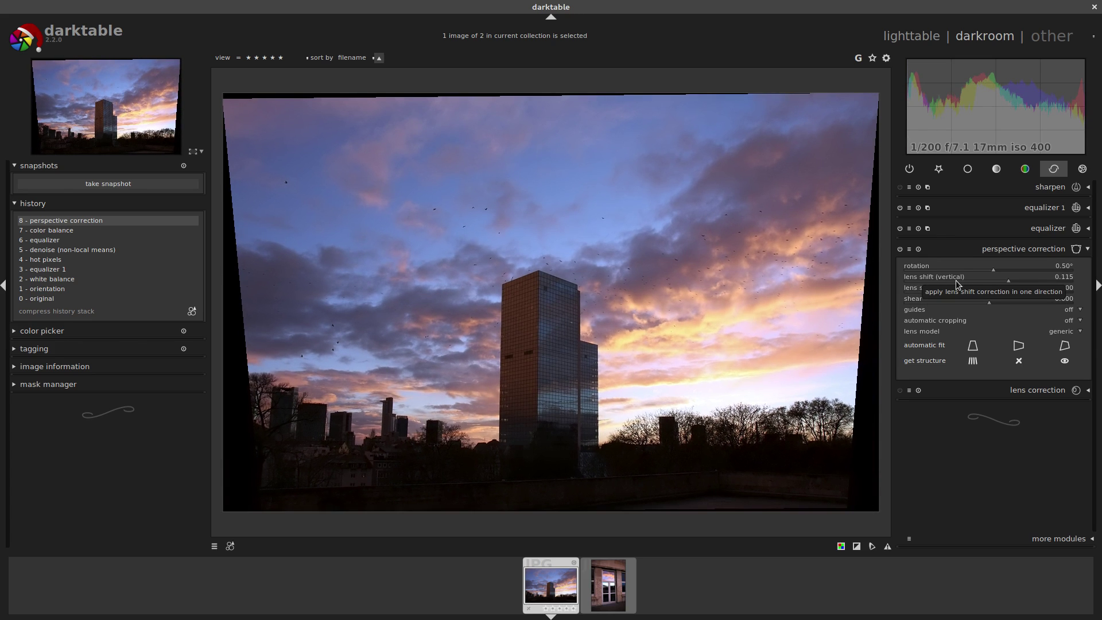
scroll(956, 280, "down", 5)
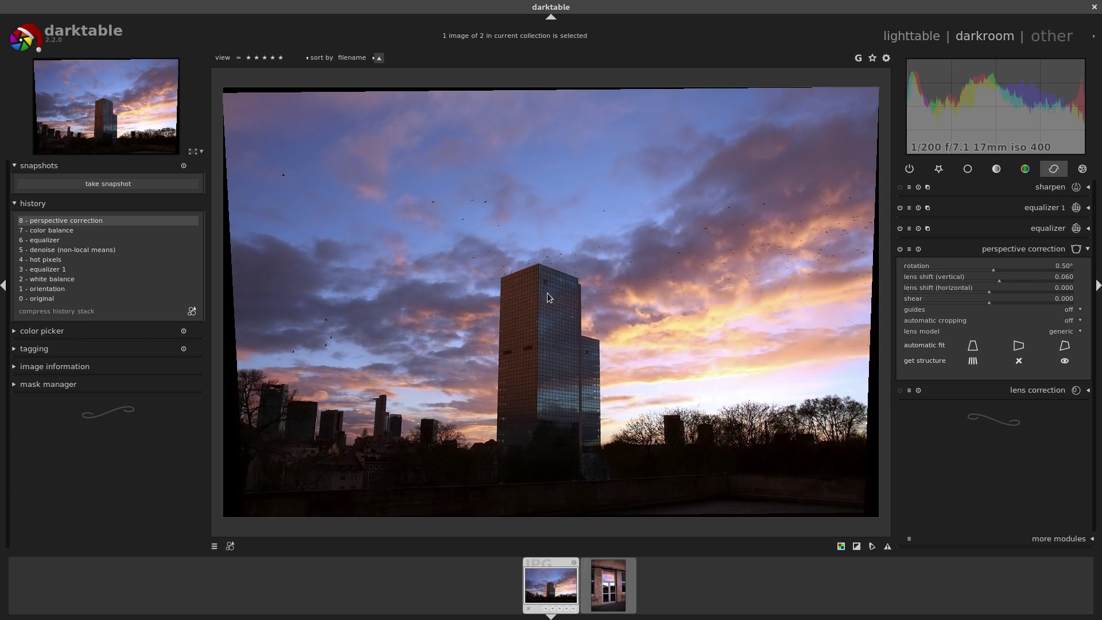
Try shifting the horizontal lens shift in both directions, ending at -0.015
scroll(956, 290, "up", 4)
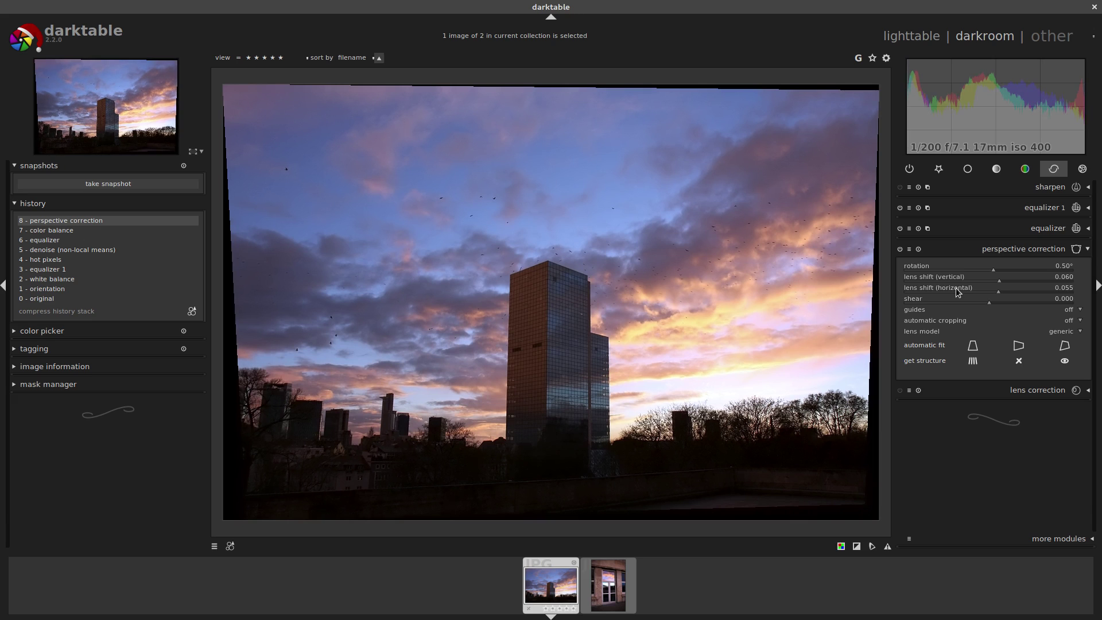
scroll(955, 287, "down", 2)
scroll(955, 287, "down", 4)
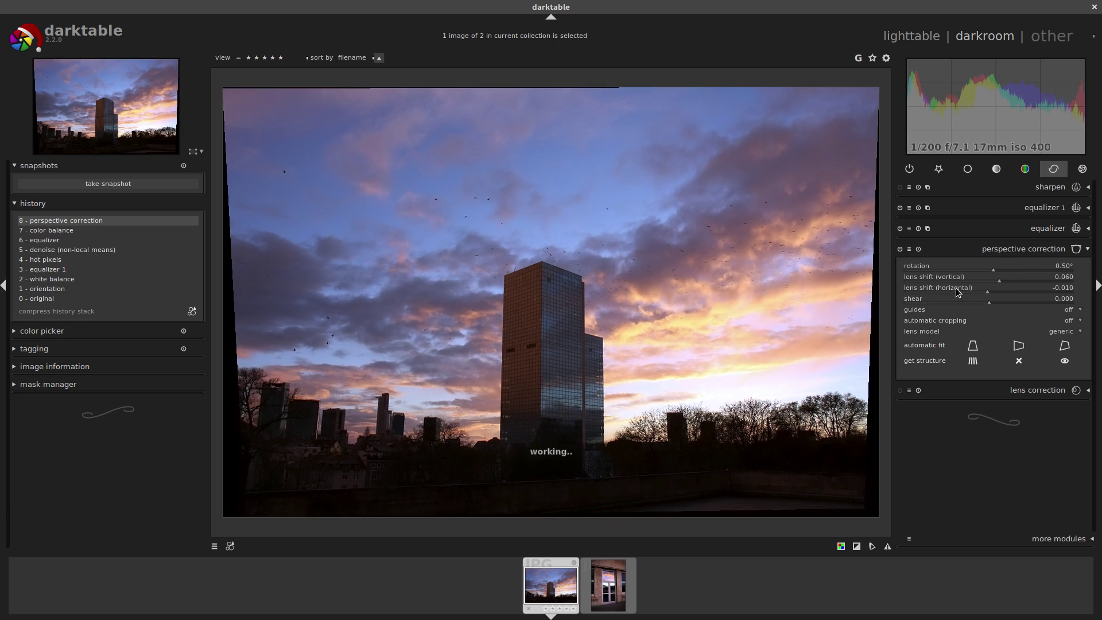
Try a shear of 0.066 on the tower photo, and reset all perspective correction parameters
scroll(960, 298, "up", 3)
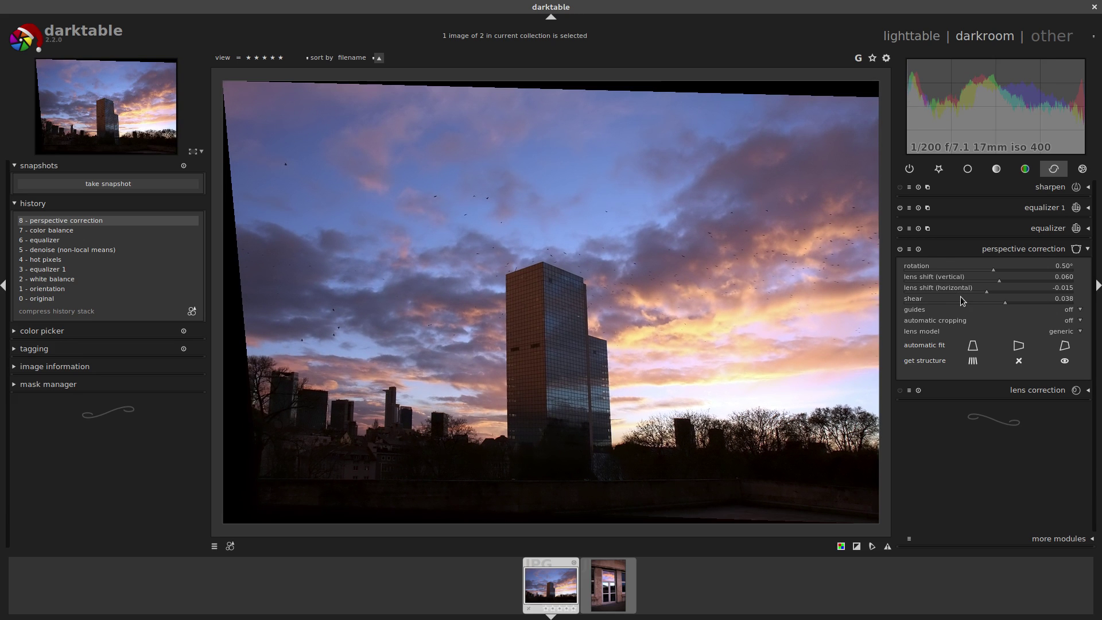
scroll(961, 299, "up", 3)
scroll(959, 296, "up", 1)
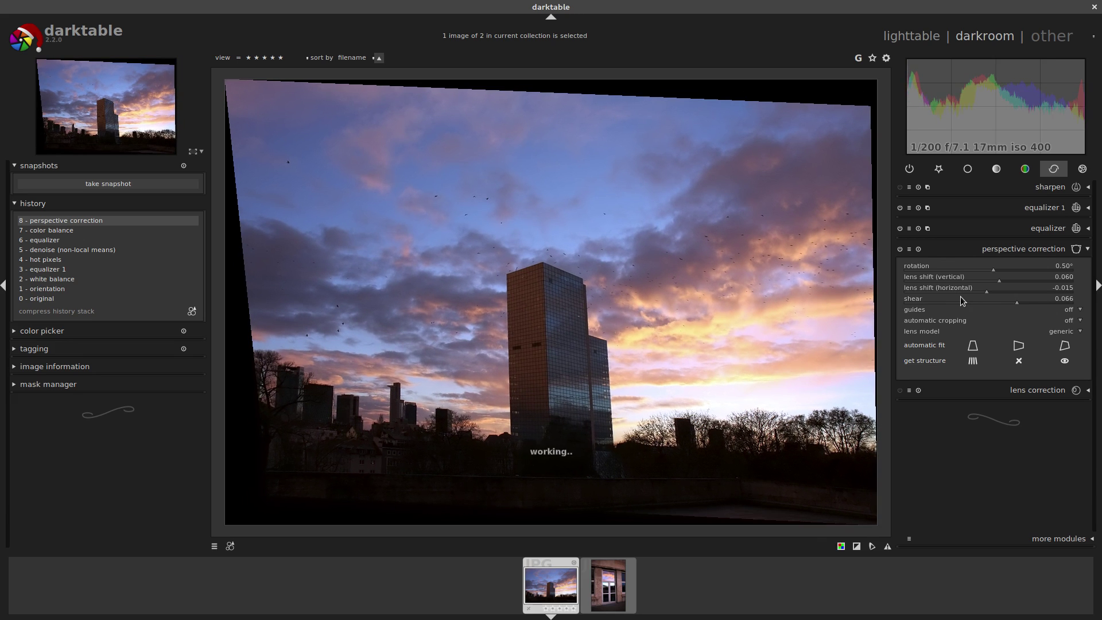
left_click(918, 250)
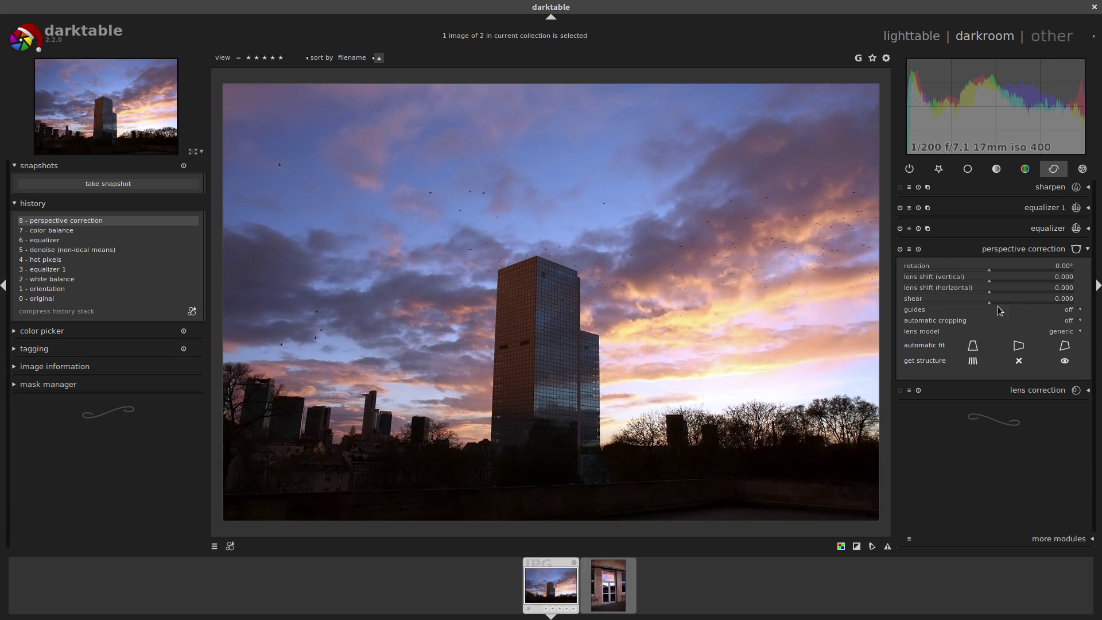
Try a shear of 0.052 on its own, and reset the perspective correction module
scroll(975, 302, "up", 1)
scroll(976, 302, "up", 2)
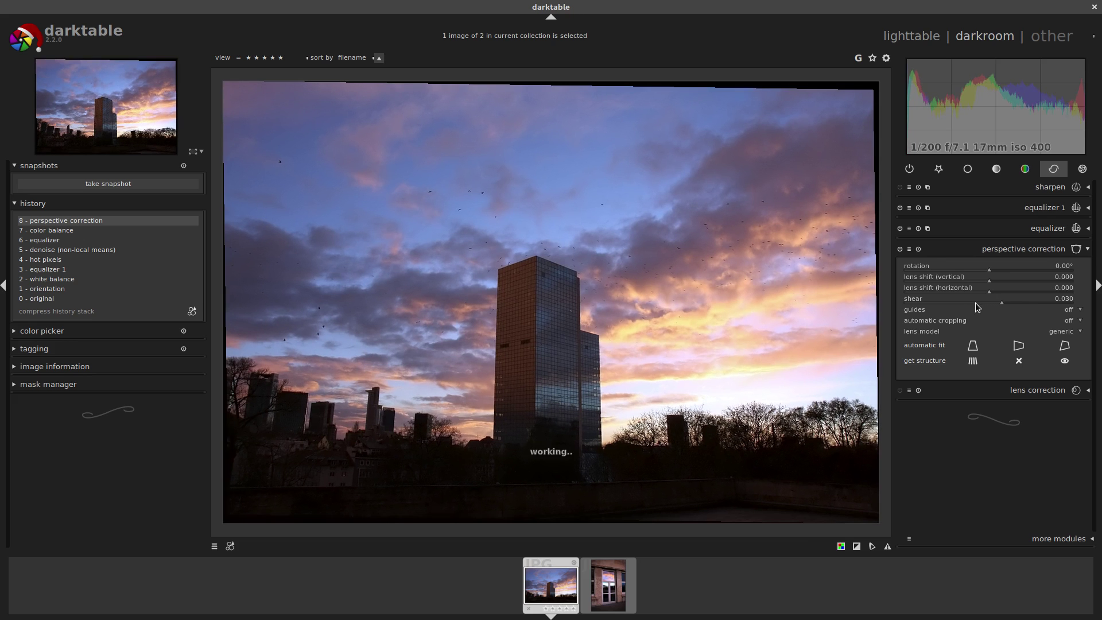
scroll(976, 302, "up", 1)
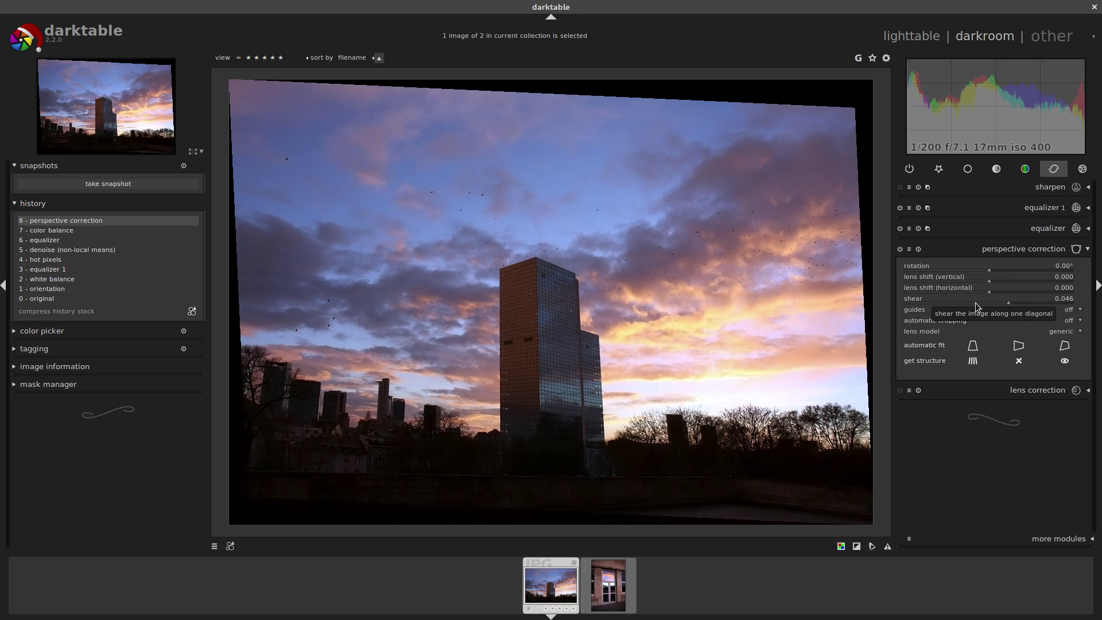
scroll(976, 302, "up", 1)
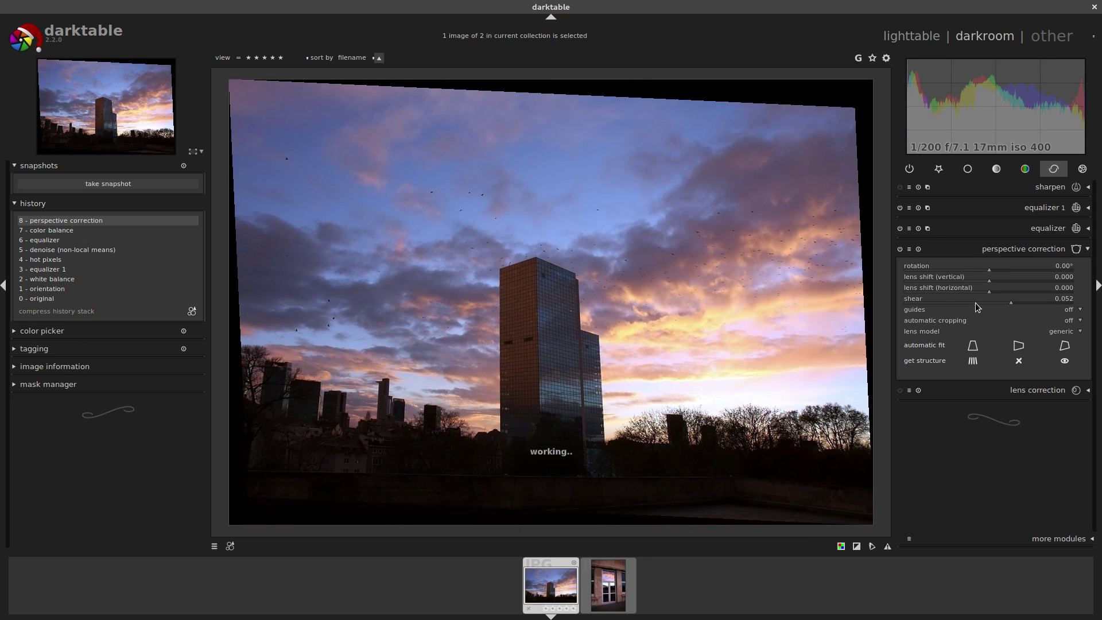
left_click(918, 249)
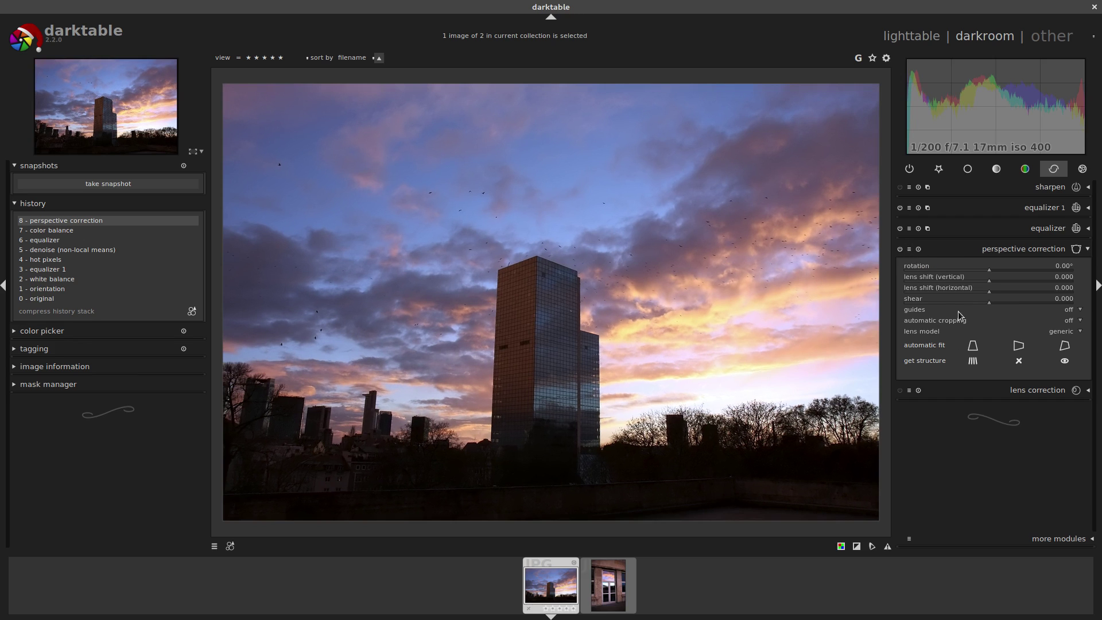
Turn on the perspective correction guides and straighten the tower with a vertical lens shift of 0.090
left_click(924, 311)
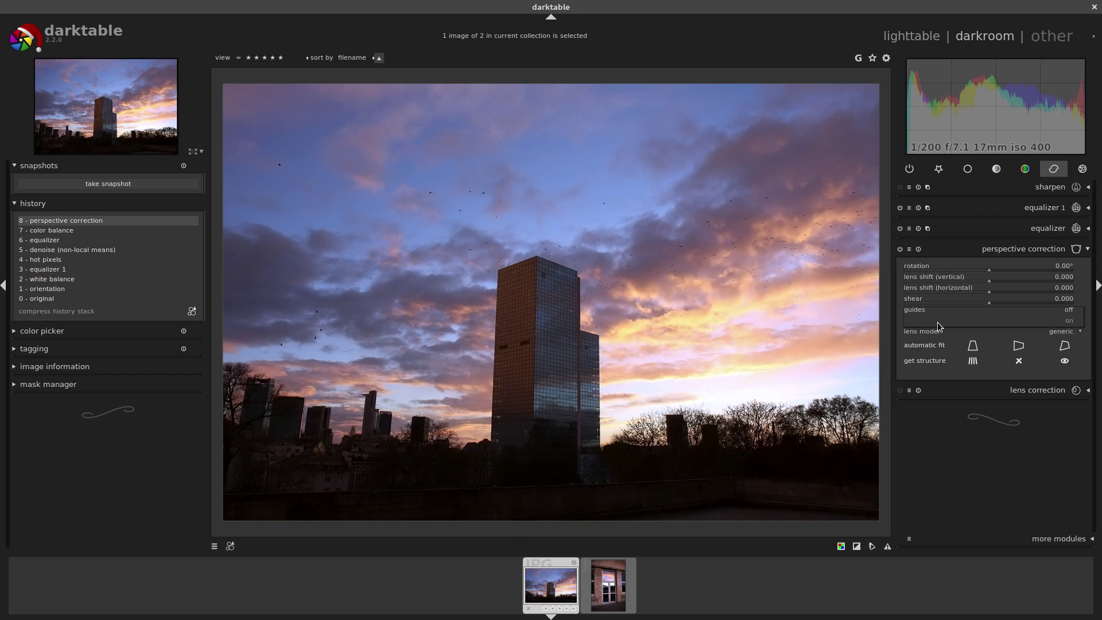
left_click(938, 322)
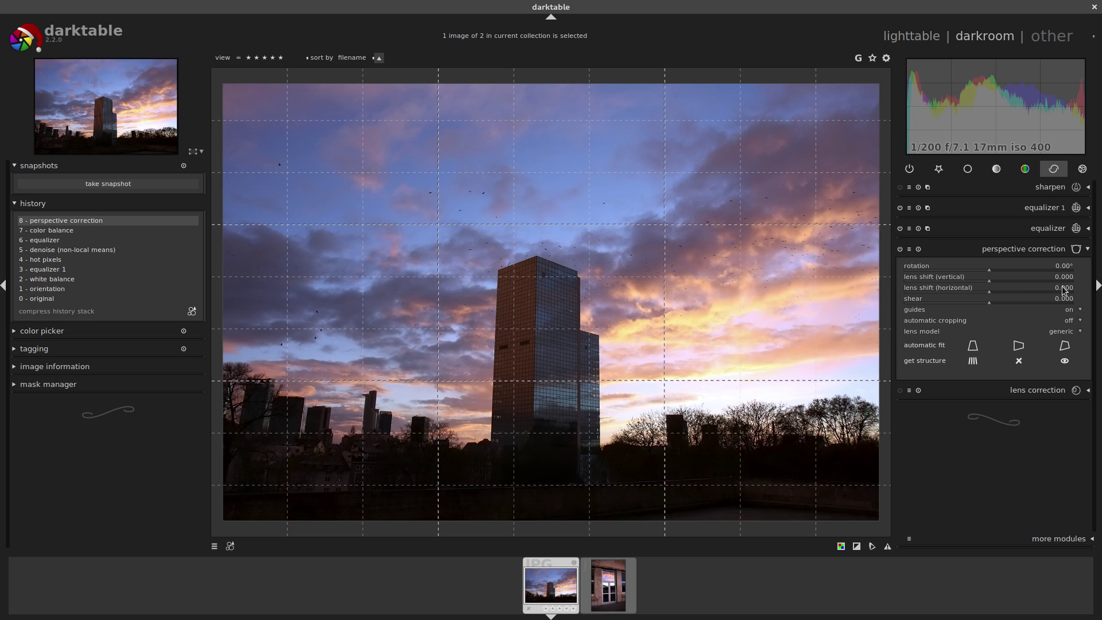
left_click(1000, 278)
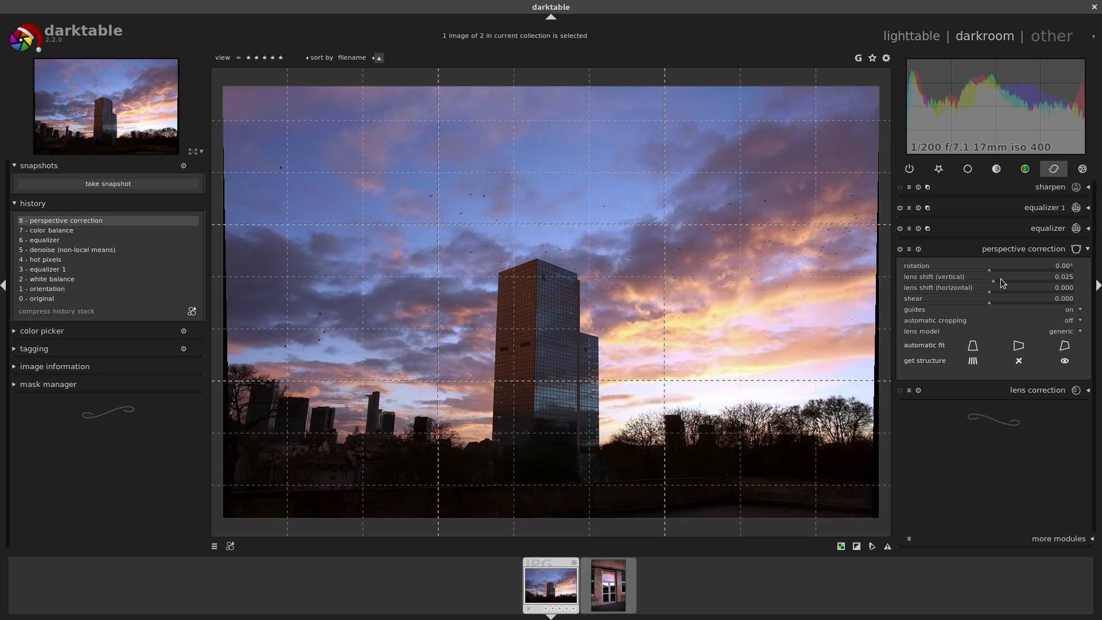
scroll(1000, 278, "up", 7)
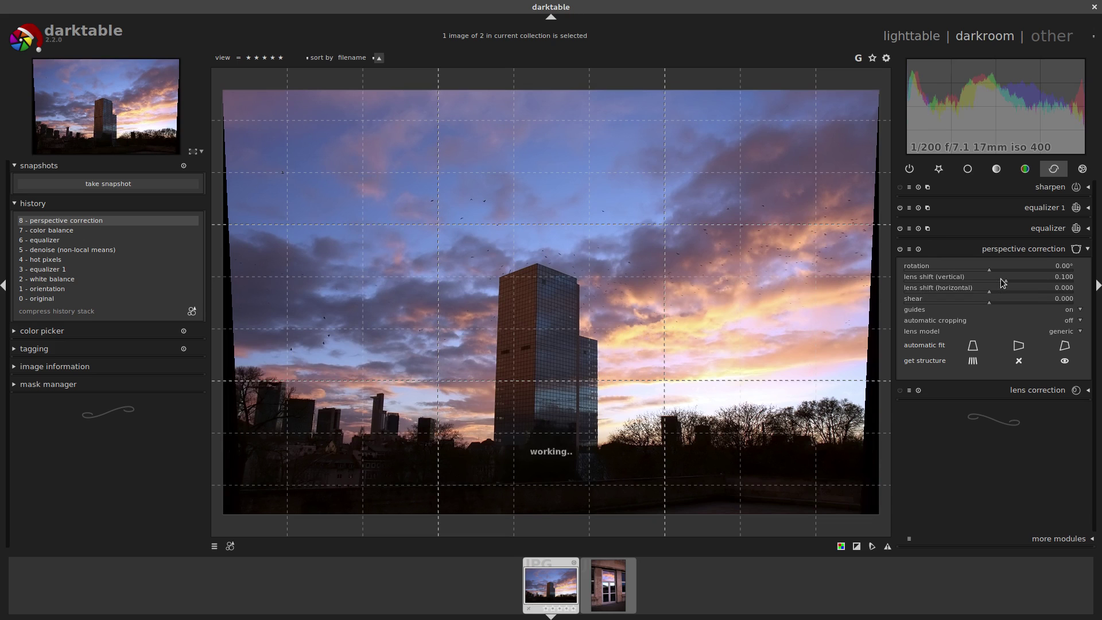
scroll(1000, 278, "up", 2)
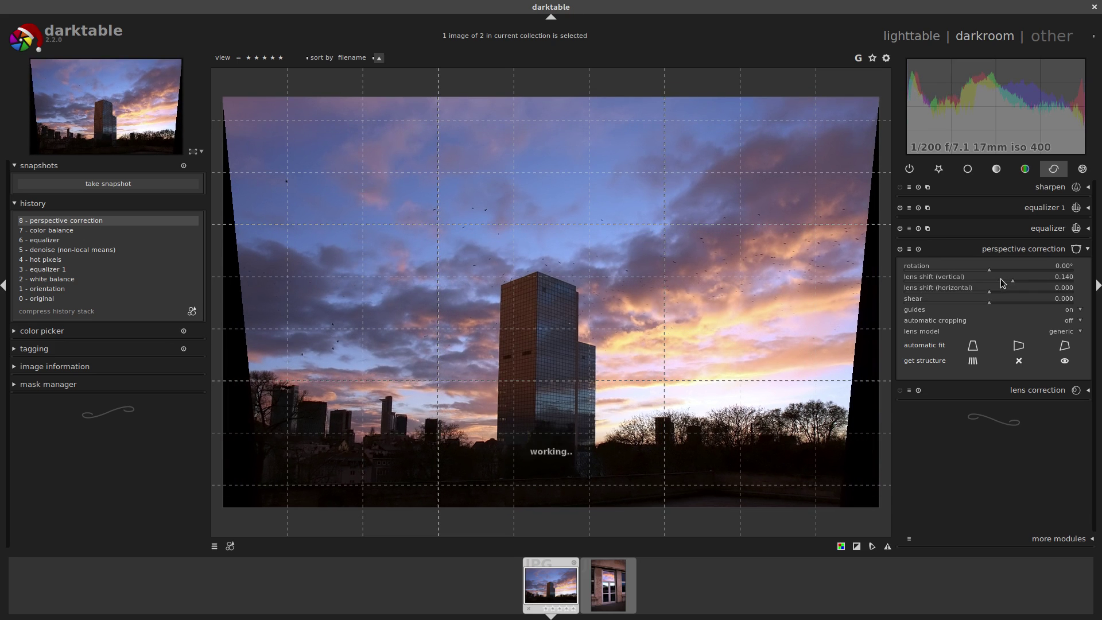
scroll(1000, 278, "up", 3)
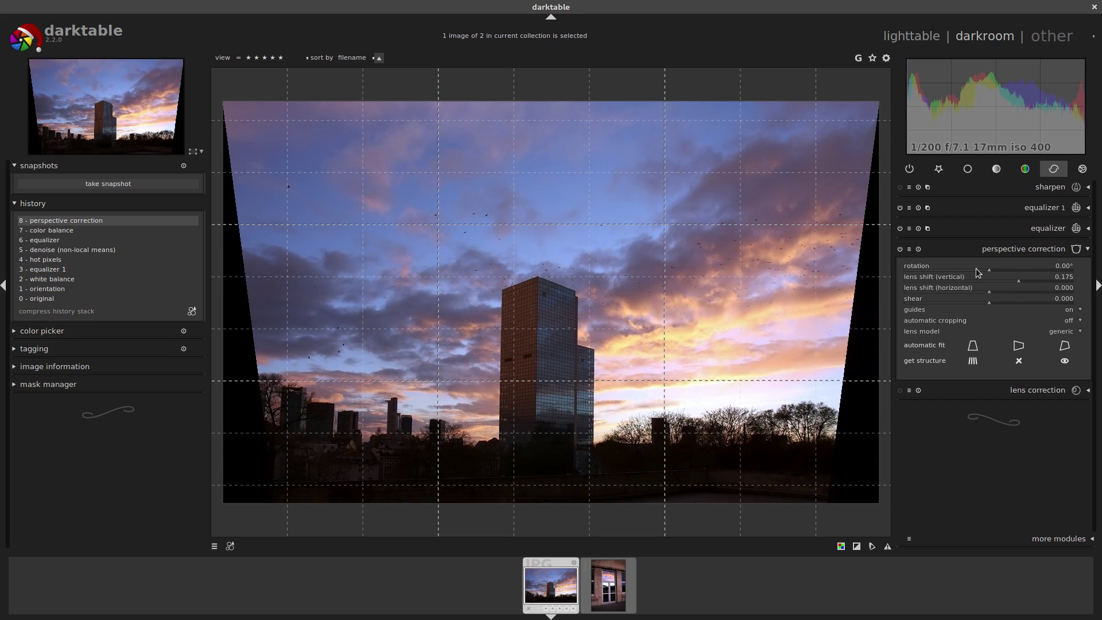
scroll(979, 278, "down", 5)
scroll(980, 278, "down", 4)
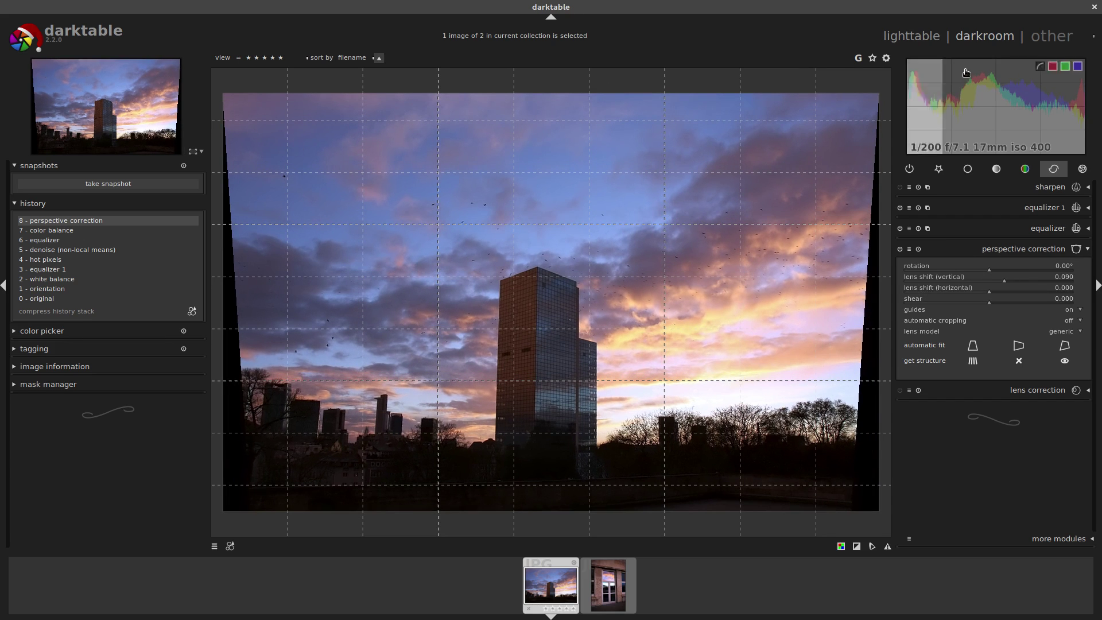
Return to the lighttable and open the photo of the glass door in the darkroom
left_click(927, 36)
double_click(410, 139)
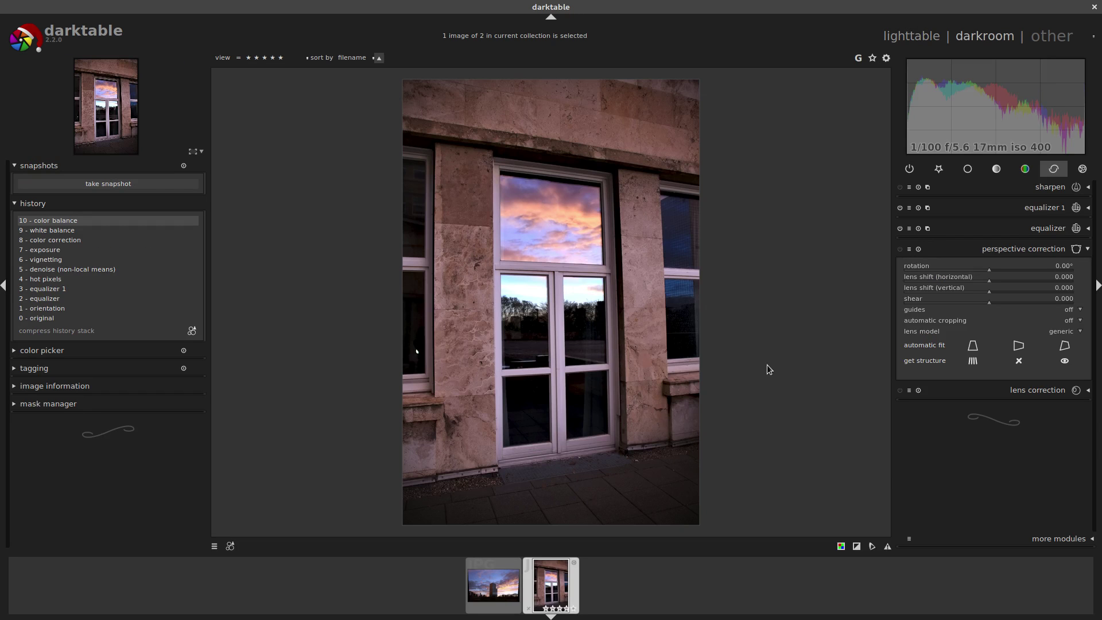
Turn on lens correction for the glass door photo and return to the perspective correction module
left_click(938, 168)
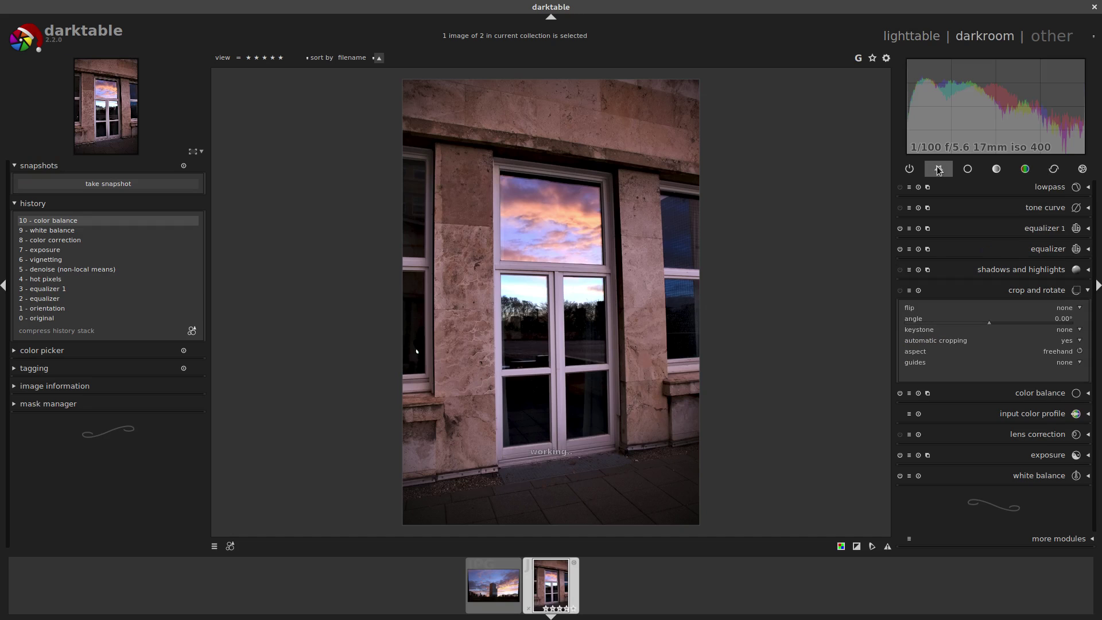
left_click(899, 434)
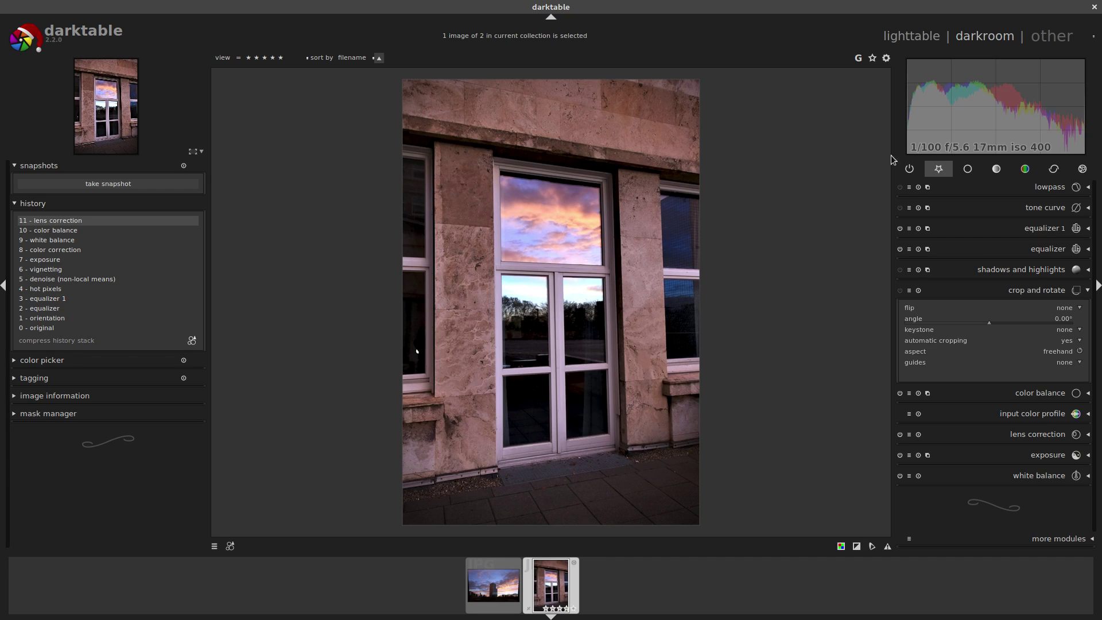
left_click(1053, 168)
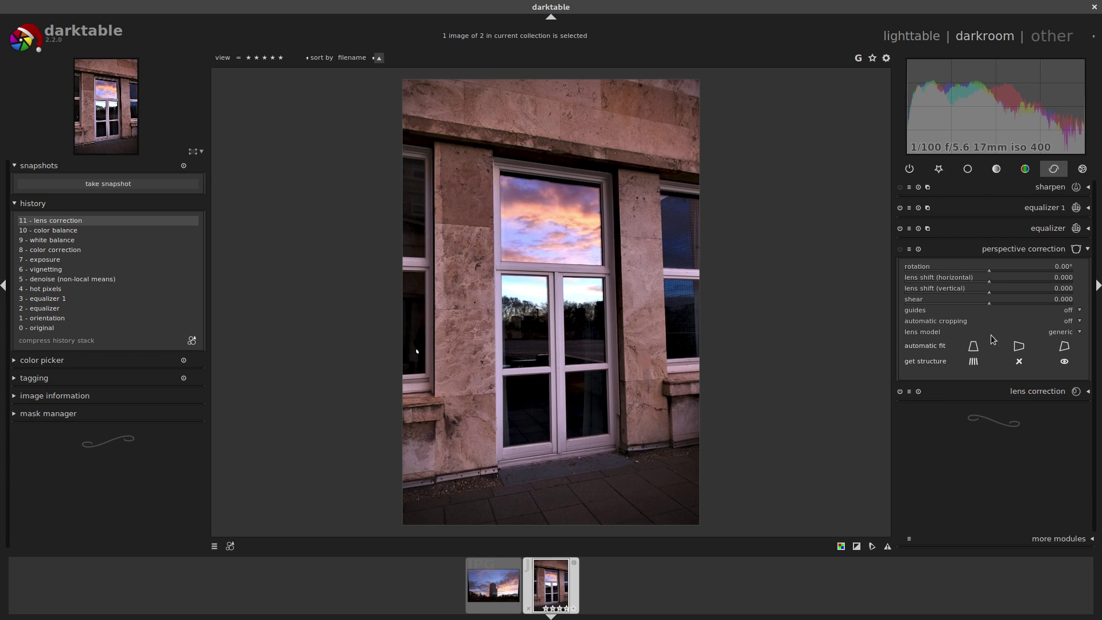
Turn on the perspective correction guides and try a horizontal lens shift of 0.120 on the door photo
left_click(994, 280)
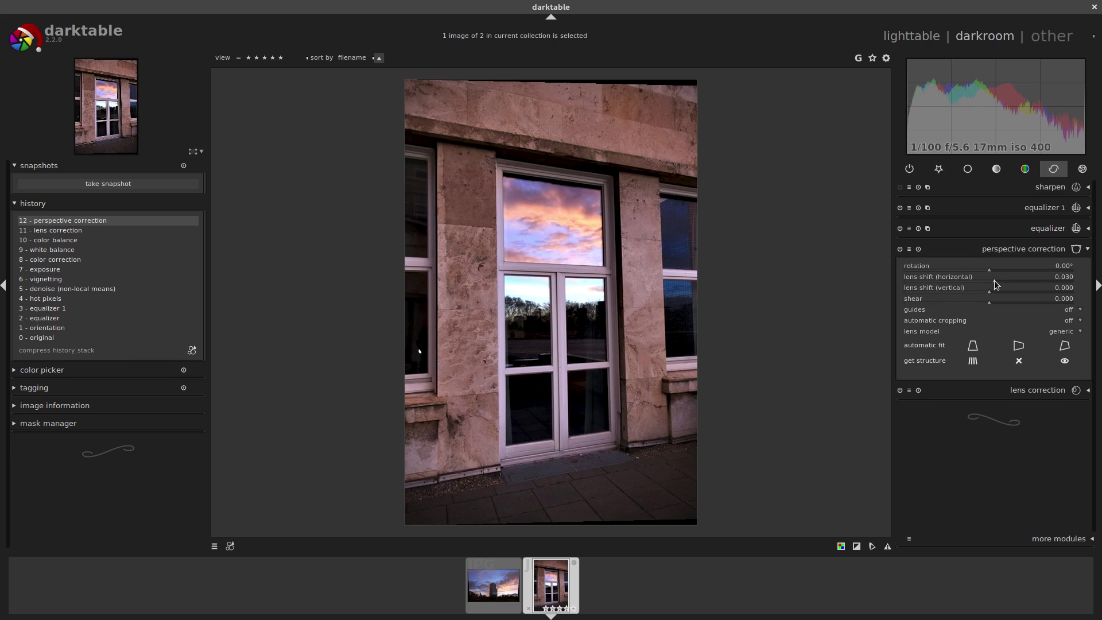
left_click(996, 309)
left_click(998, 319)
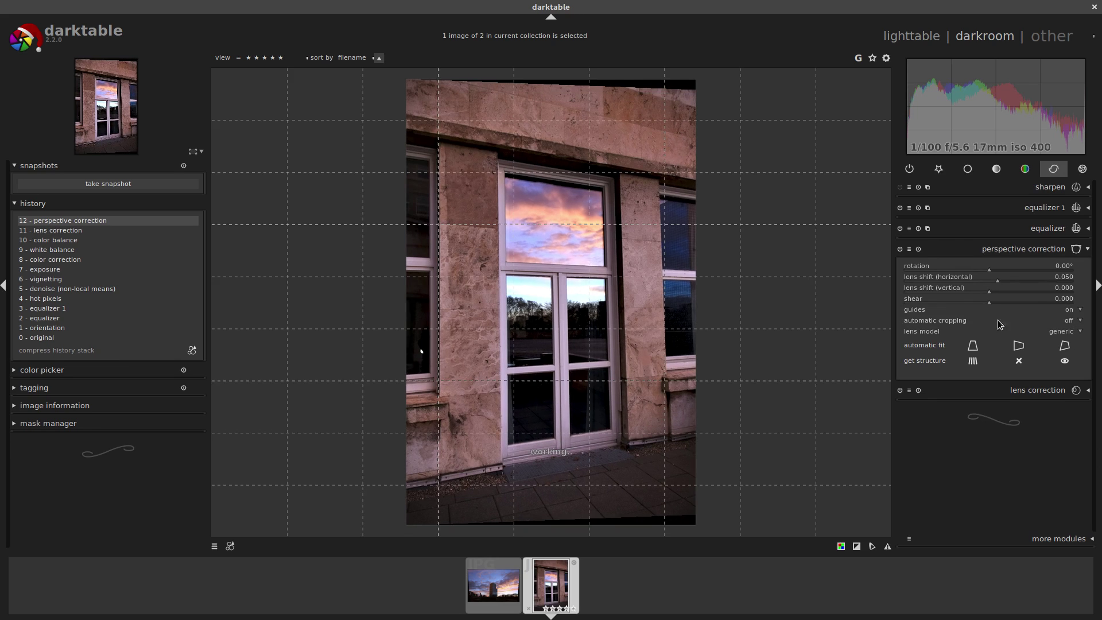
left_click(1008, 279)
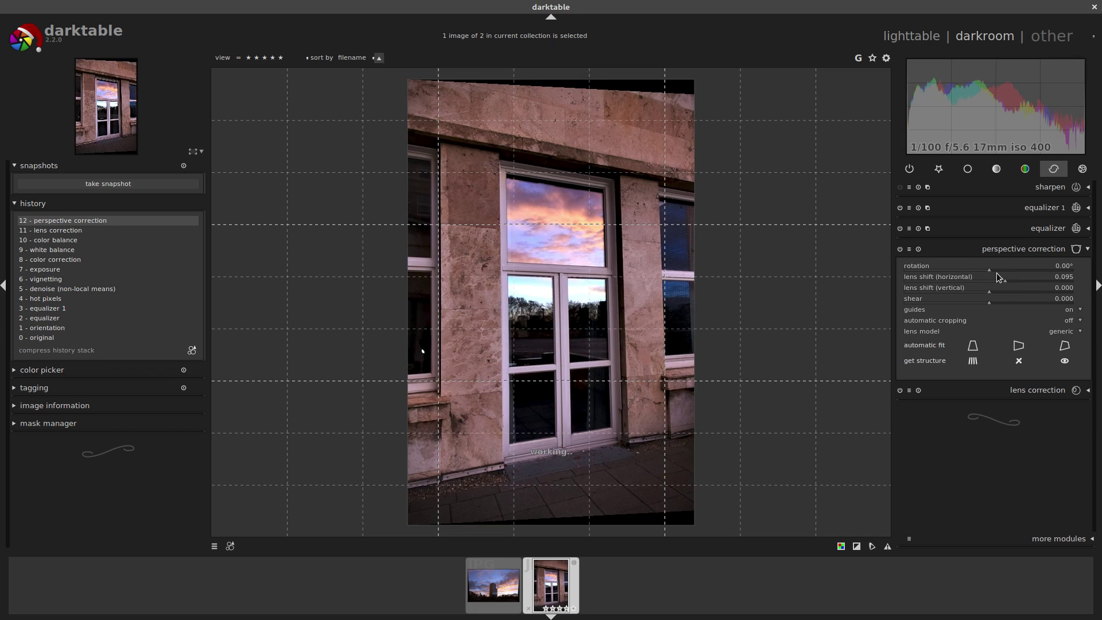
scroll(997, 274, "up", 2)
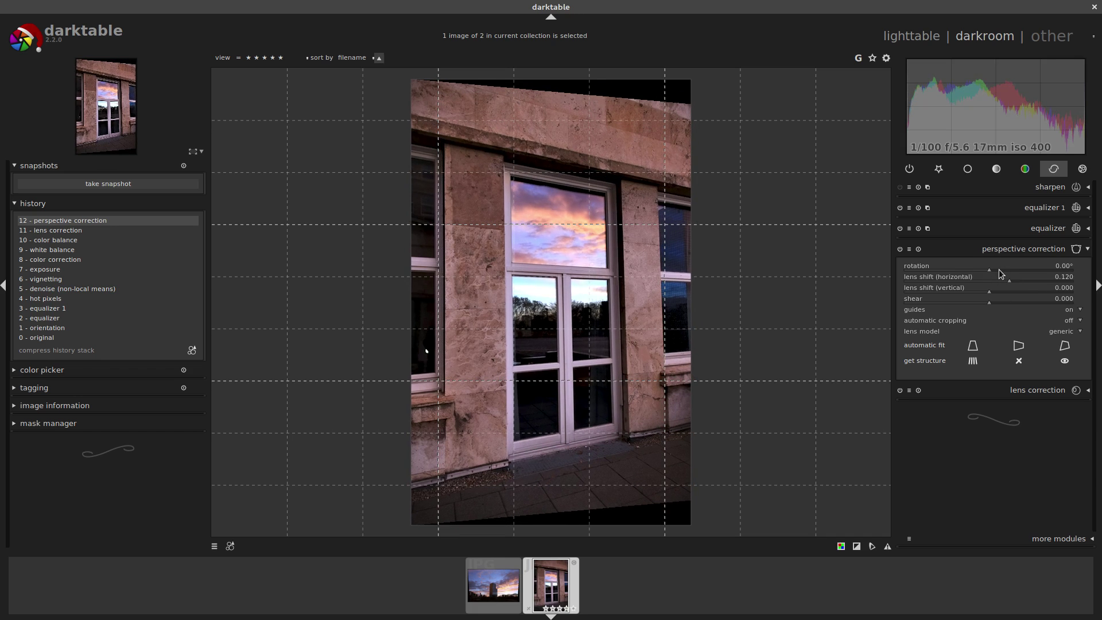
Try a rotation of -1.80° and a vertical lens shift of -0.115 to straighten the door
scroll(998, 274, "down", 7)
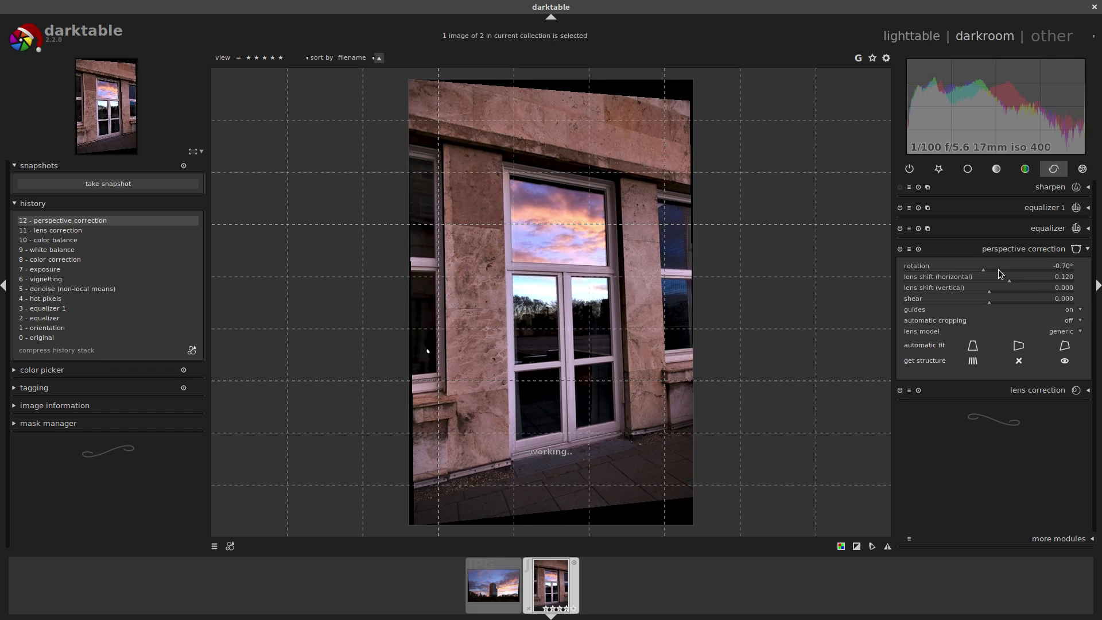
scroll(999, 274, "down", 11)
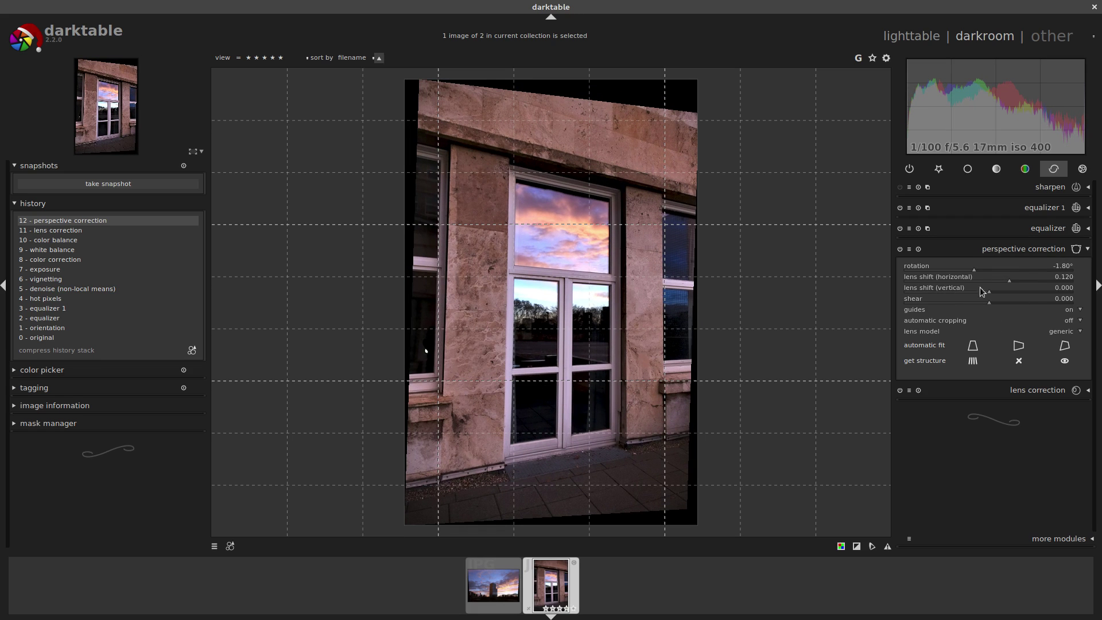
left_click_drag(982, 292, 968, 294)
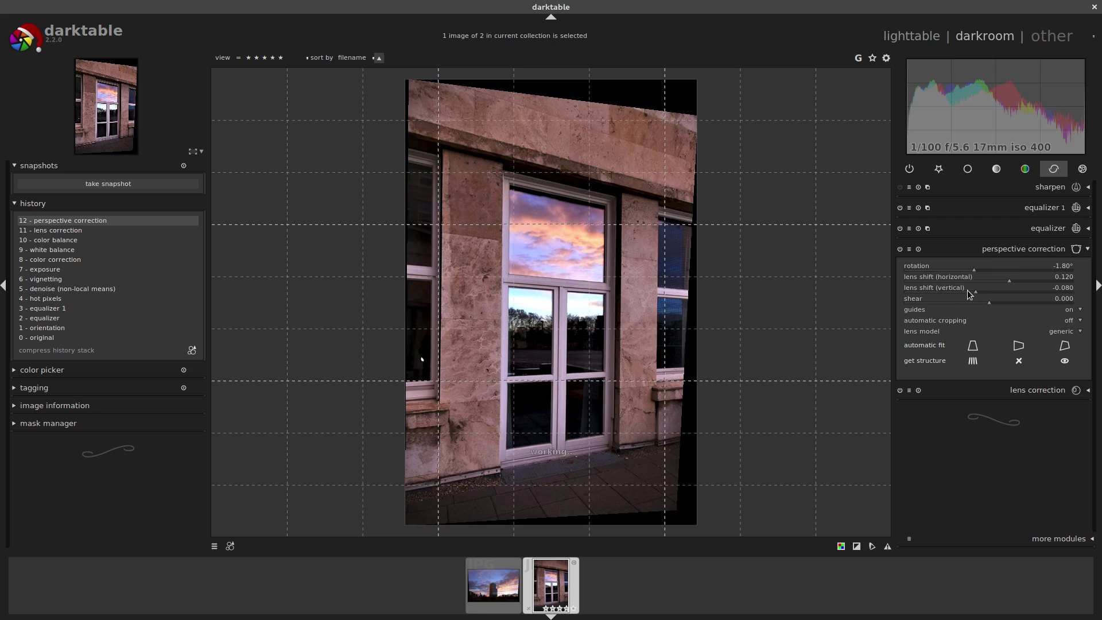
scroll(969, 294, "down", 7)
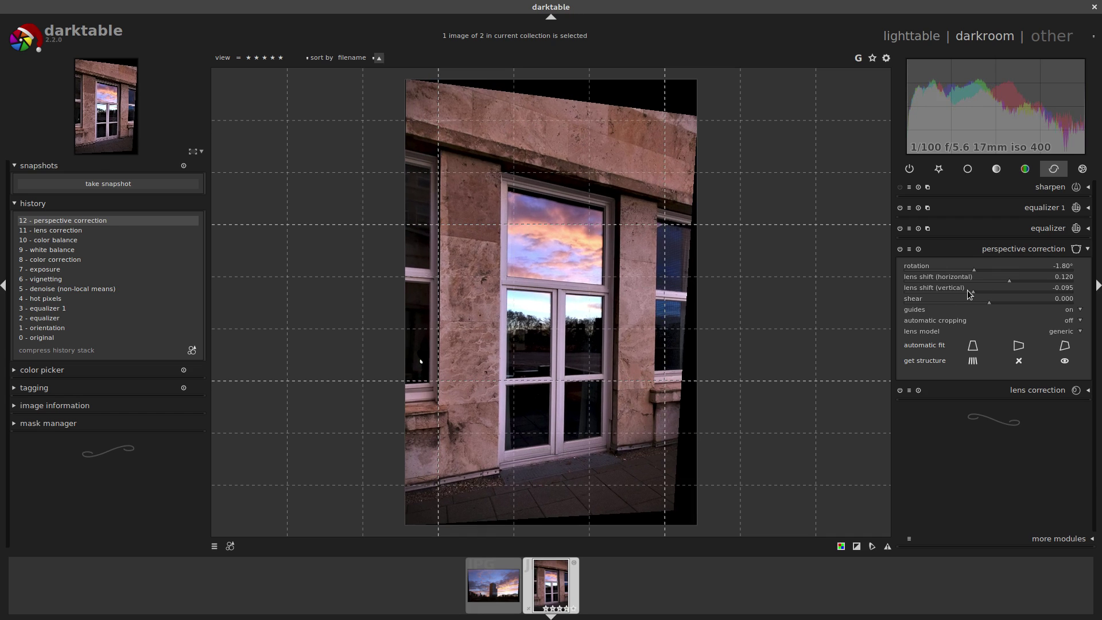
scroll(968, 293, "down", 2)
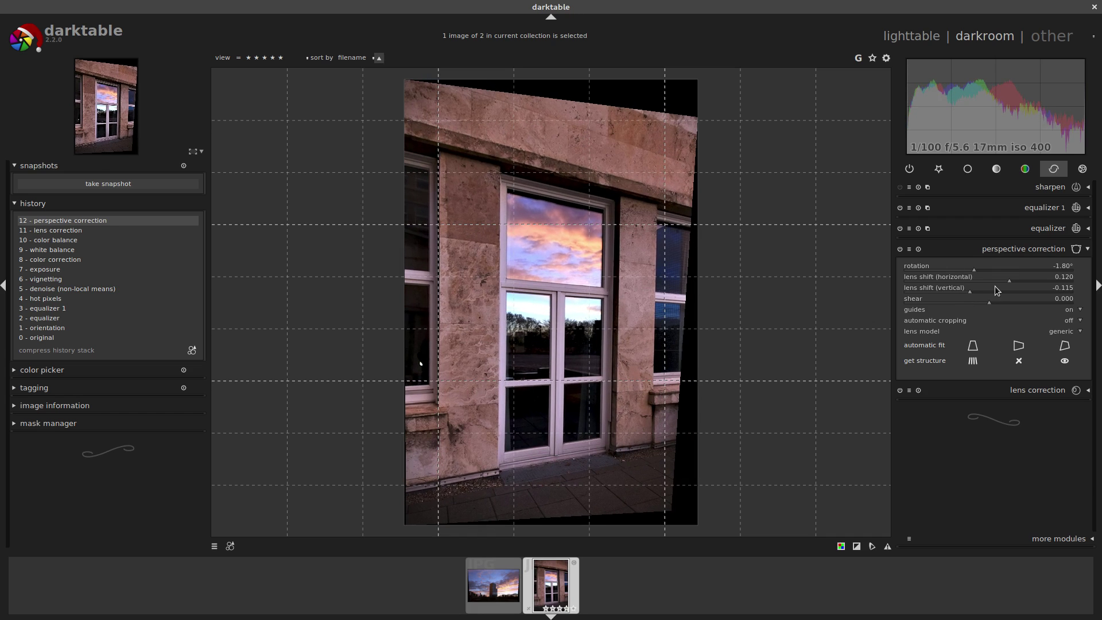
Reset the door photo's perspective correction parameters and turn the guides off
left_click(918, 249)
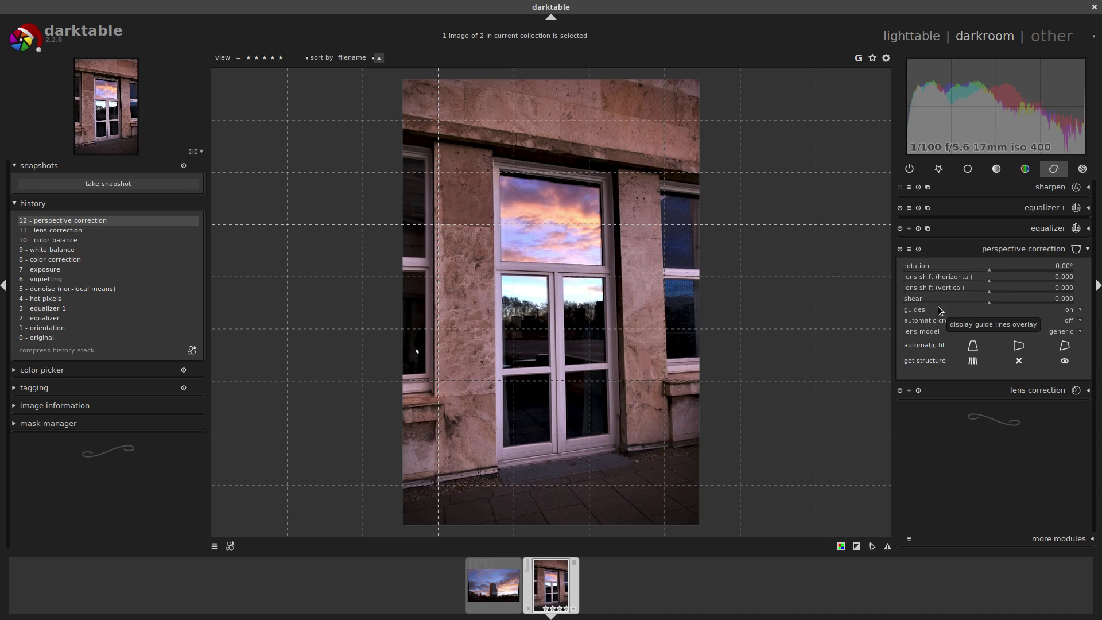
left_click(1069, 309)
left_click(1068, 299)
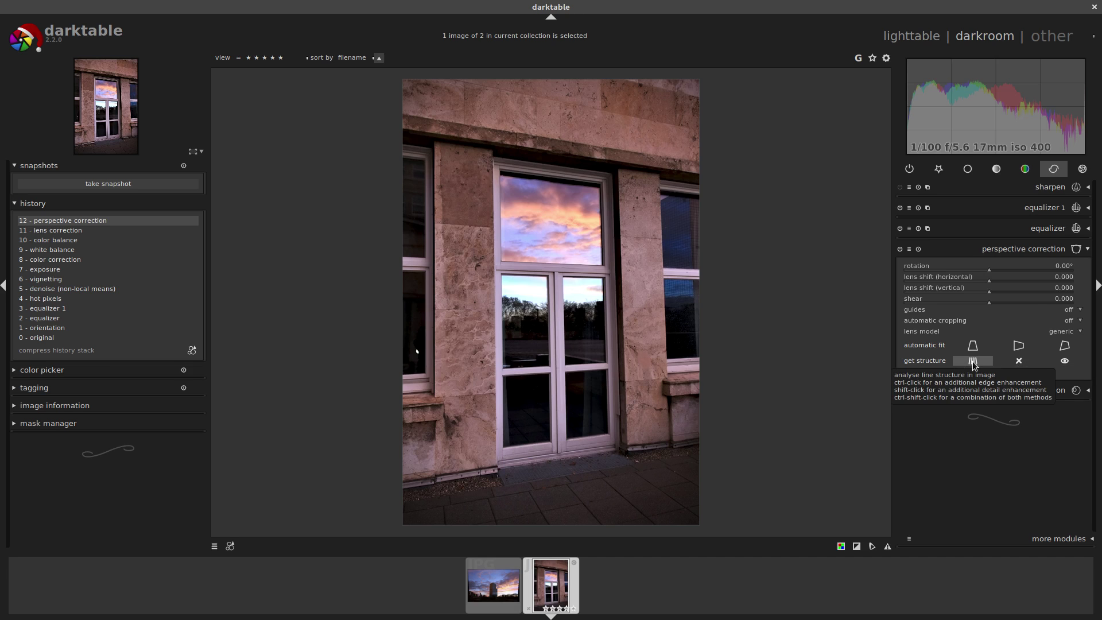
Analyse the line structure of the door photo, remove the detected lines, and analyse the structure again
left_click(973, 362)
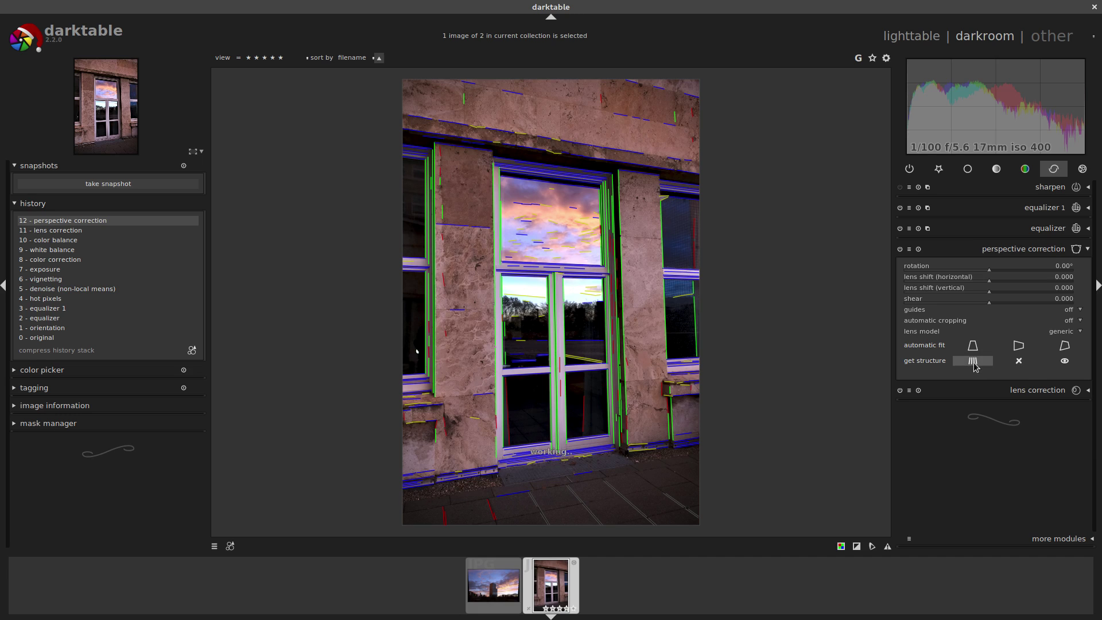
left_click(1021, 361)
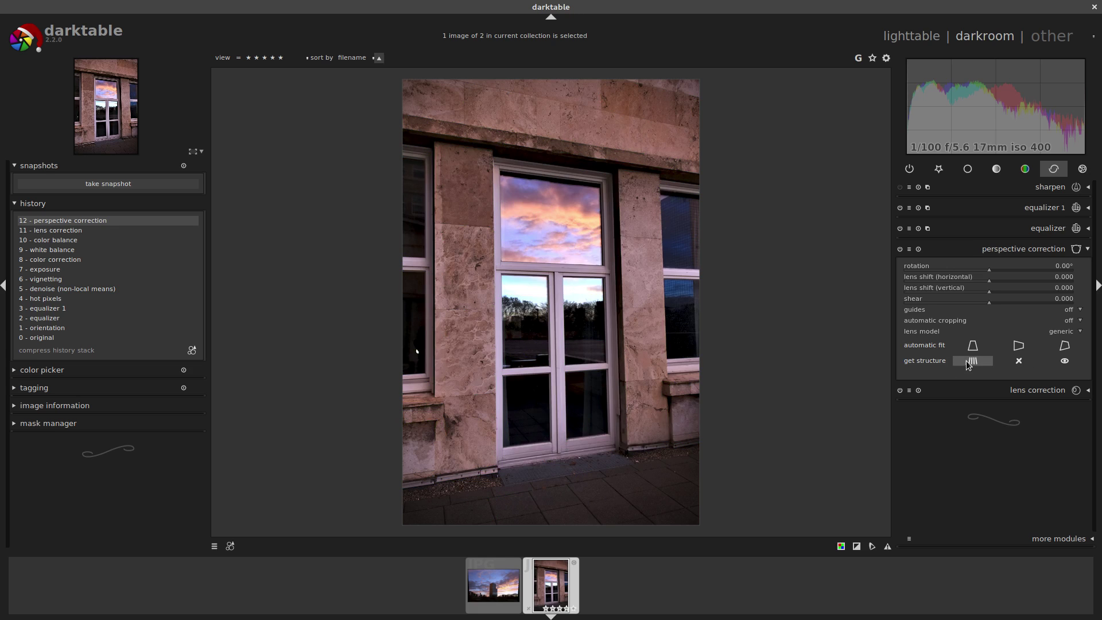
left_click(970, 362)
Toggle the visibility of the detected structure lines off and on several times, and remove the line structure
left_click(1064, 361)
left_click(1065, 361)
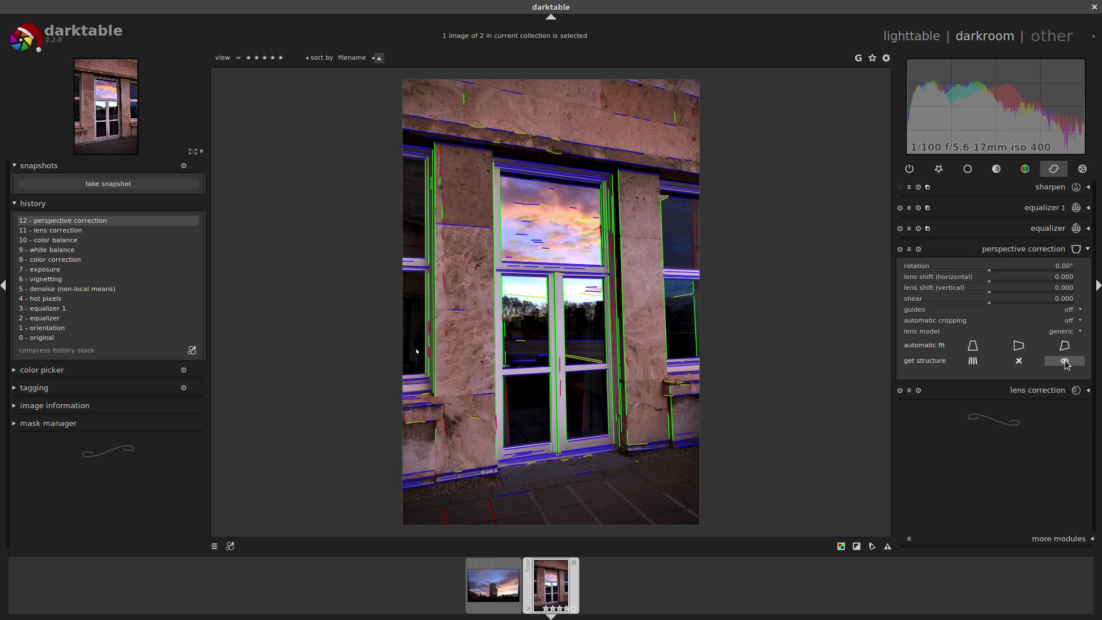
left_click(1064, 361)
left_click(1064, 361)
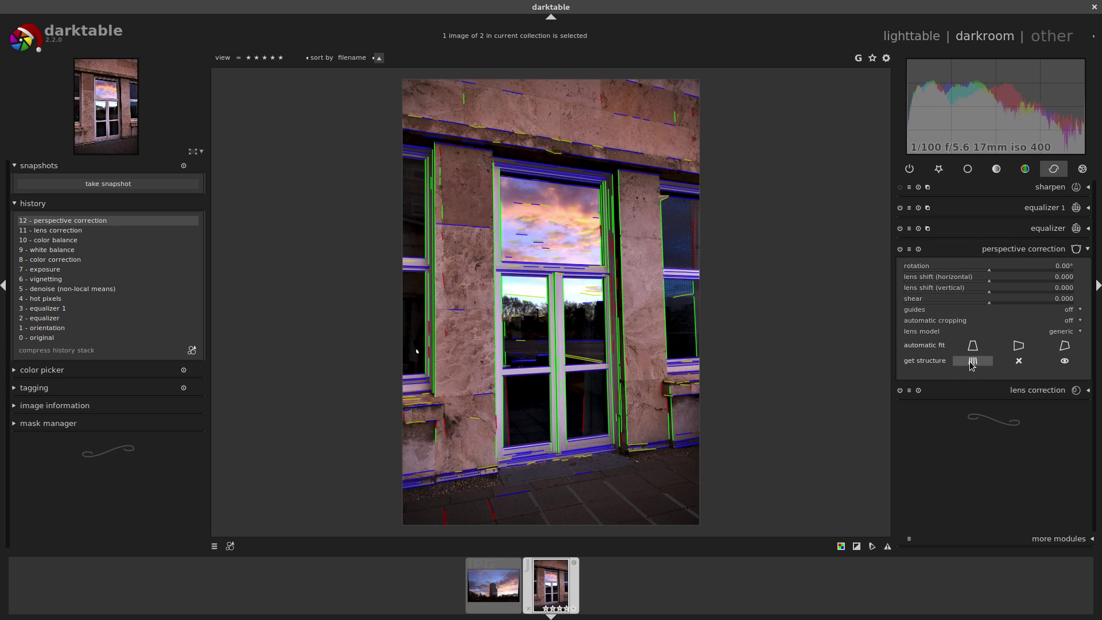
left_click(1064, 363)
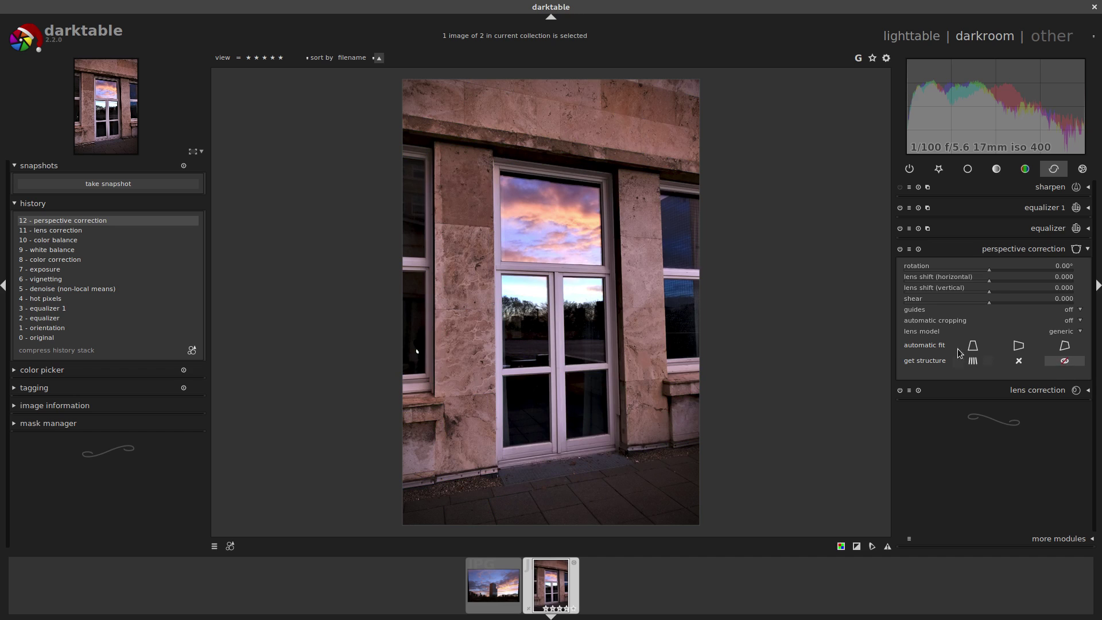
left_click(1065, 362)
left_click(1019, 361)
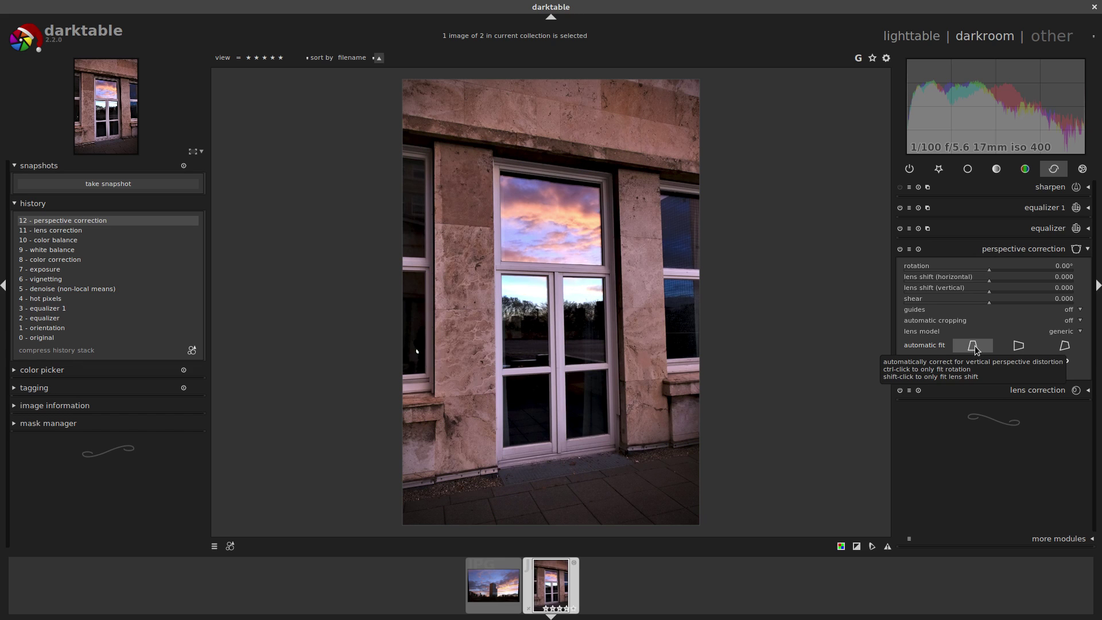
Open the tower photo in the darkroom and clear its perspective correction by compressing the history at color balance and resetting the module
left_click(902, 33)
double_click(268, 169)
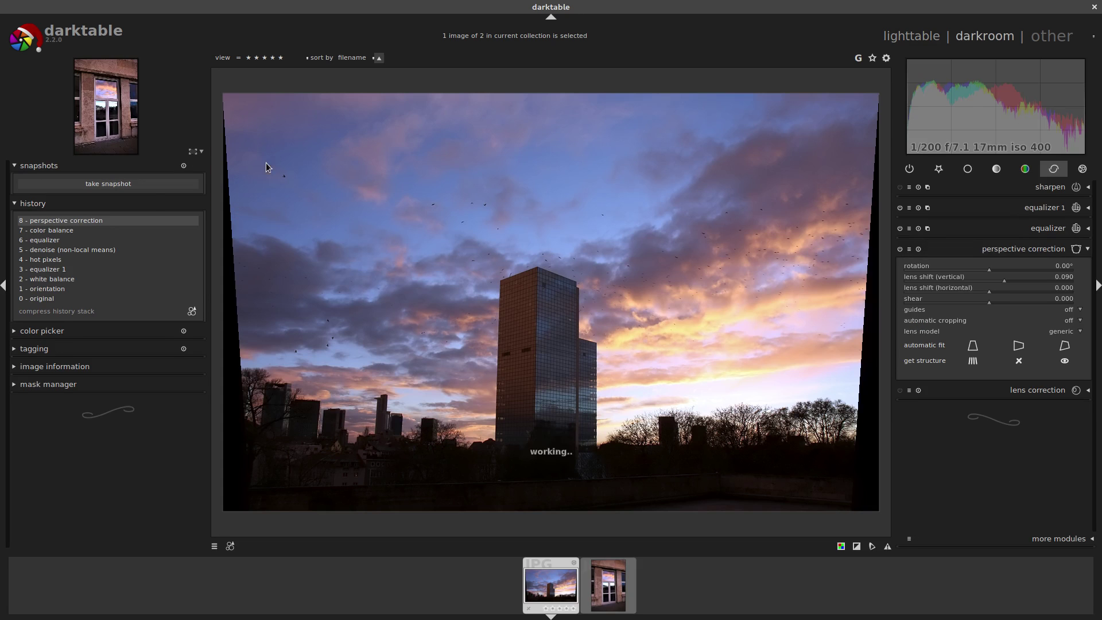
left_click(62, 230)
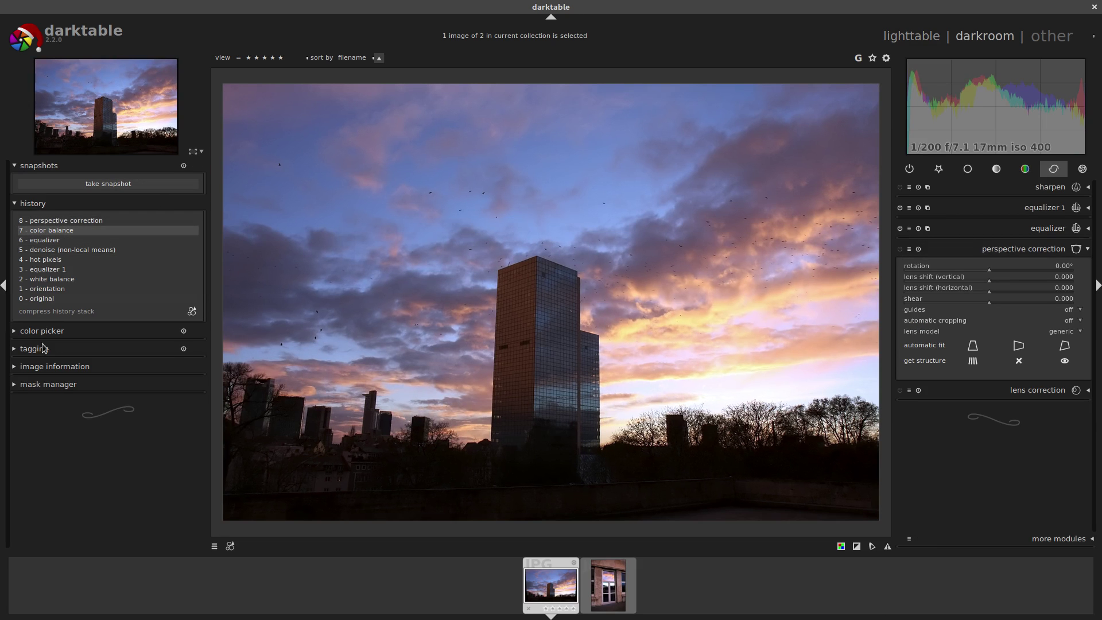
left_click(74, 311)
left_click(918, 248)
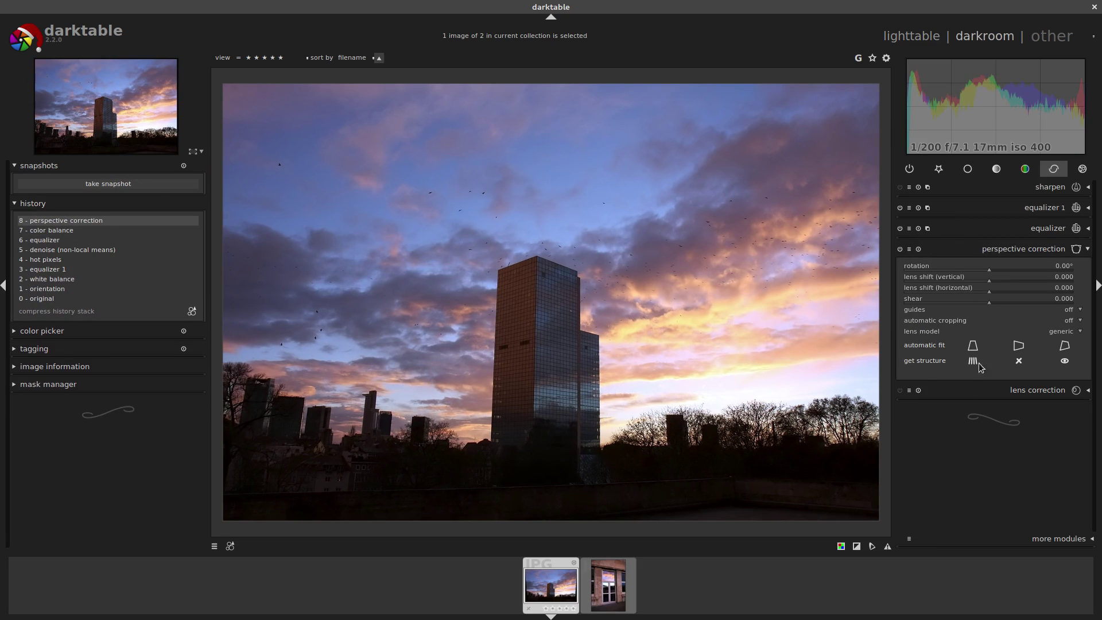
Automatically correct the tower photo's vertical perspective distortion and set automatic cropping to largest area
left_click(974, 346)
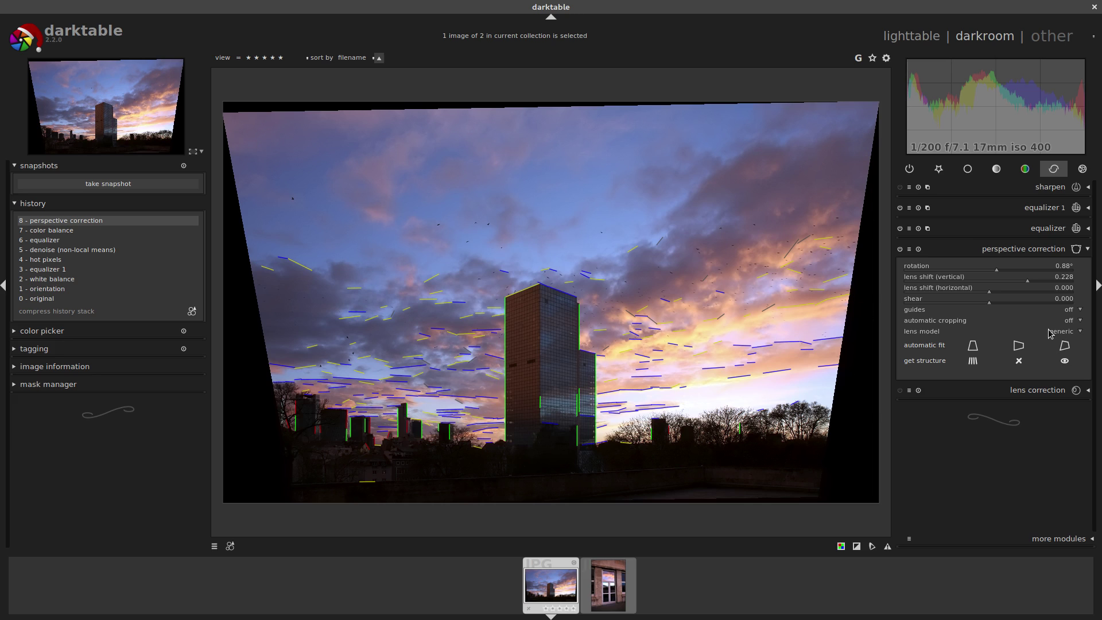
left_click(957, 325)
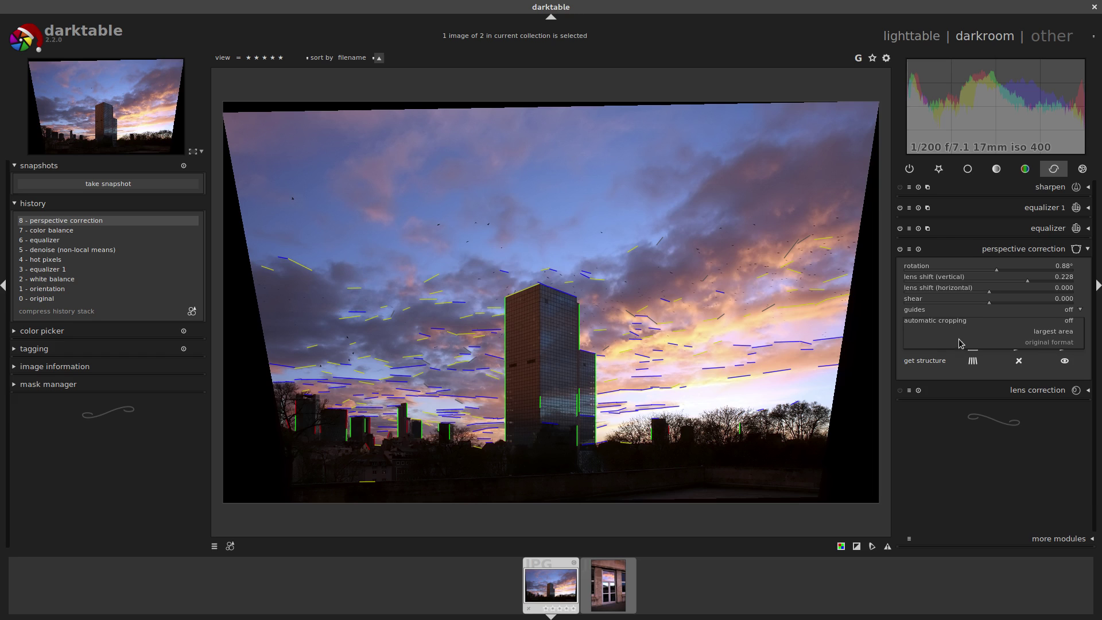
left_click(962, 331)
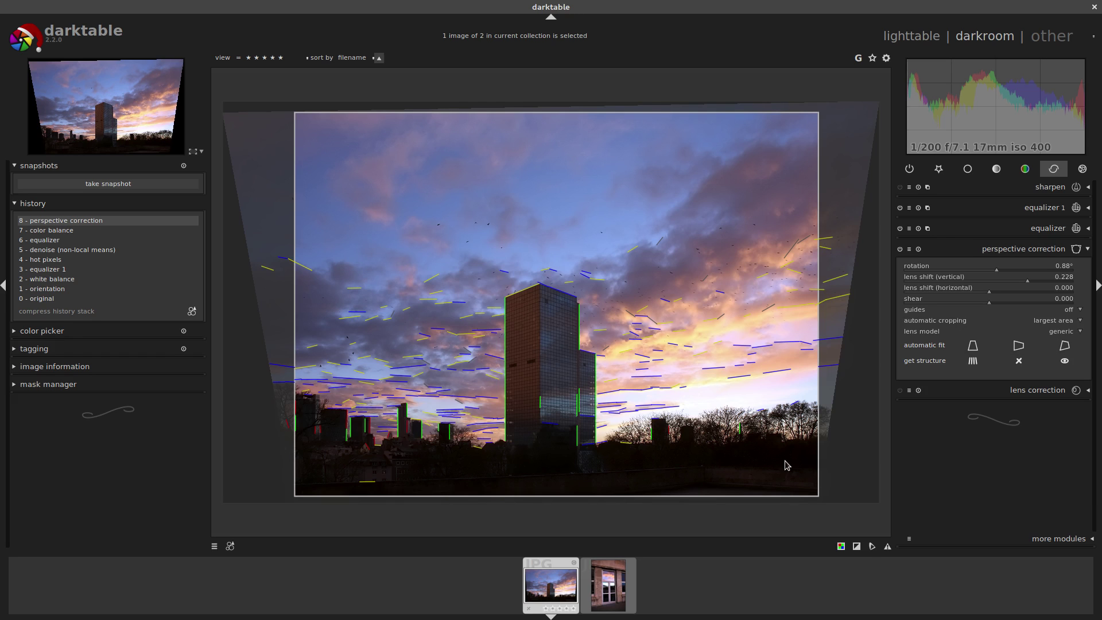
Try the original format option for automatic cropping, and switch back to largest area
left_click(1055, 321)
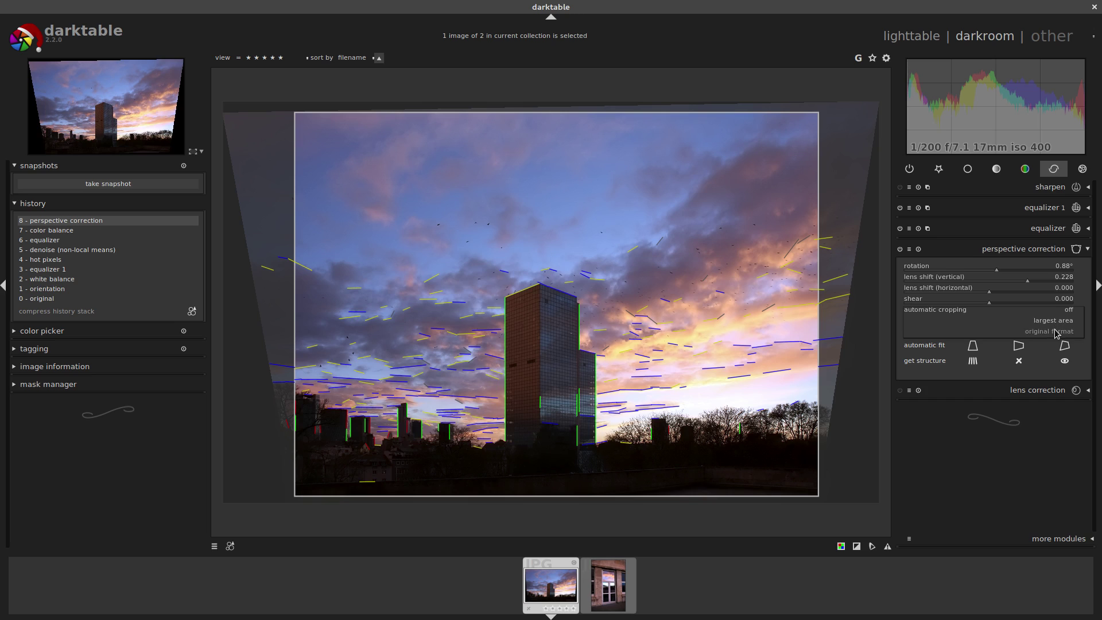
left_click(1056, 332)
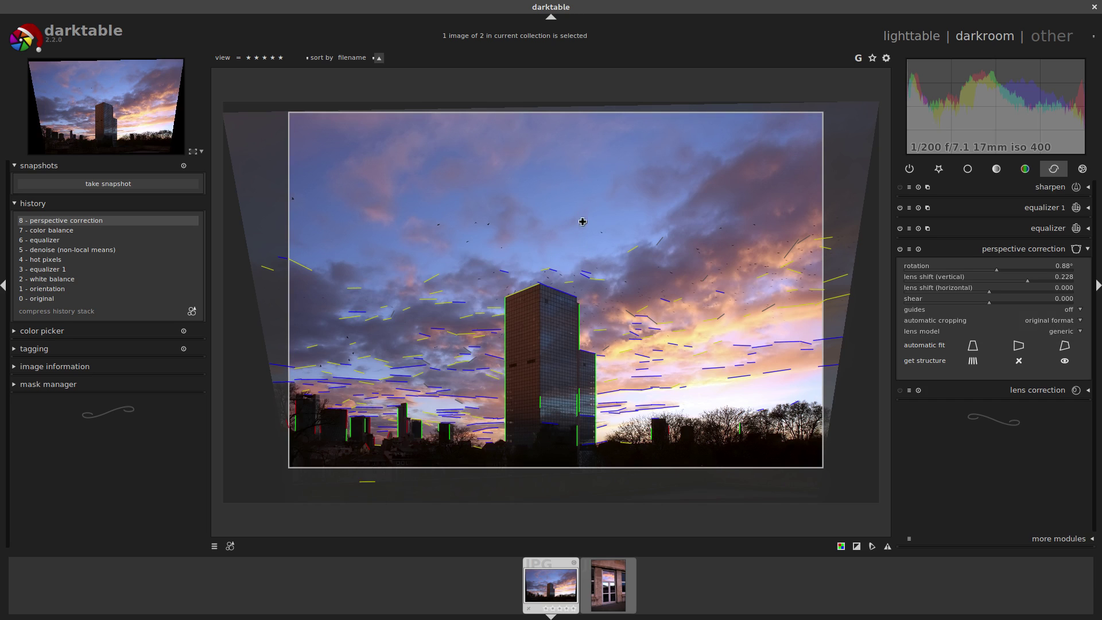
left_click(1050, 321)
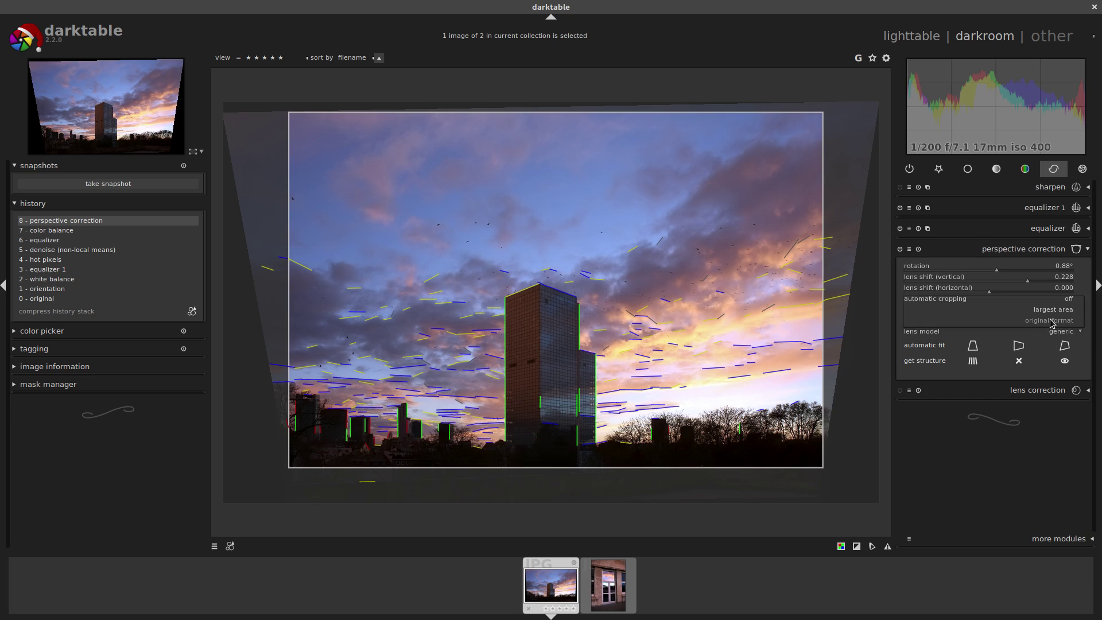
left_click(1054, 311)
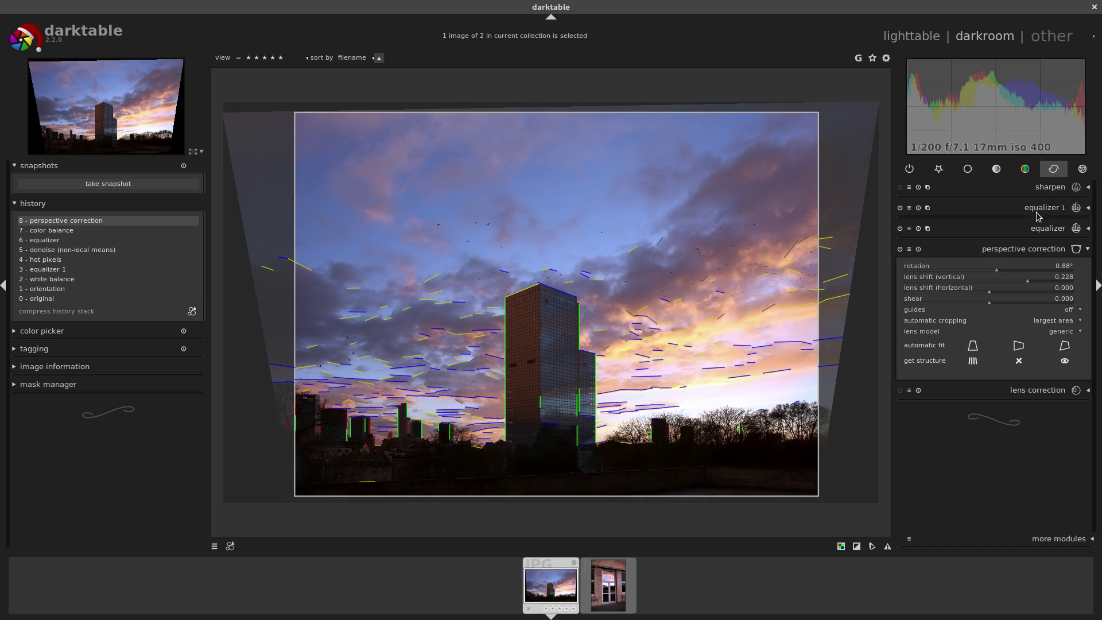
View the tower photo with its crop applied by switching to the equalizer module, and reopen perspective correction
left_click(1048, 229)
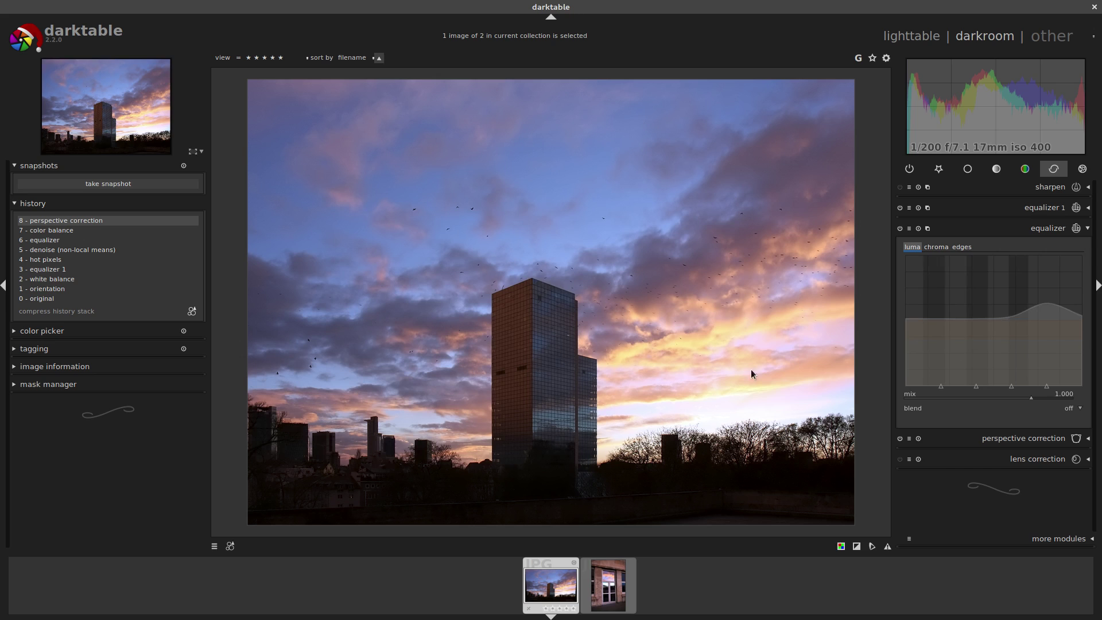
left_click(1027, 439)
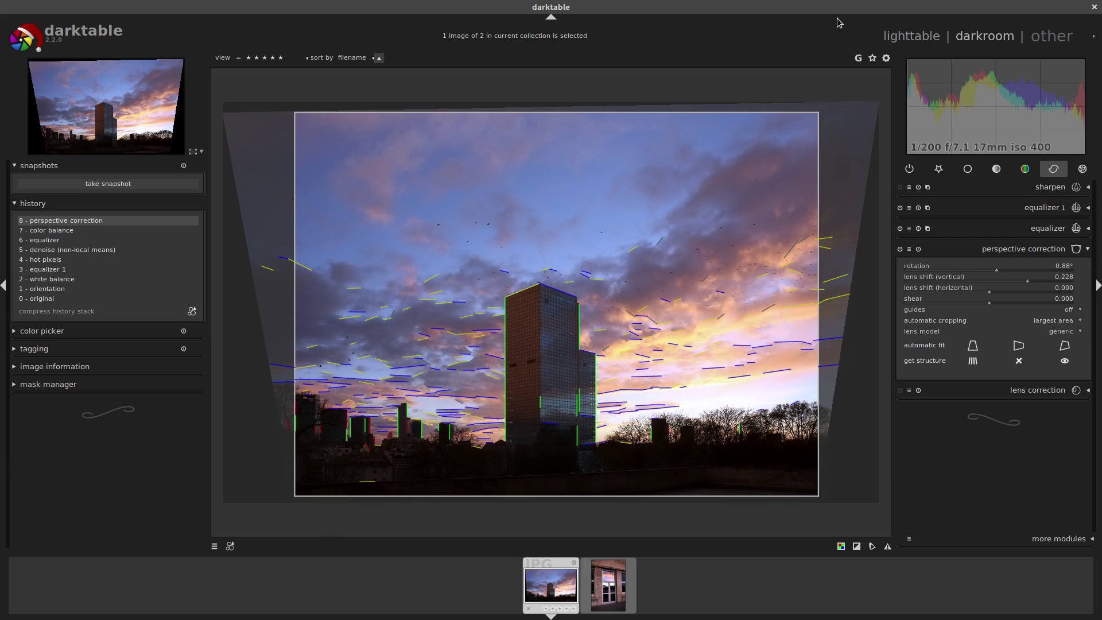
Open the glass door photo in the darkroom and automatically correct its horizontal perspective distortion
left_click(909, 37)
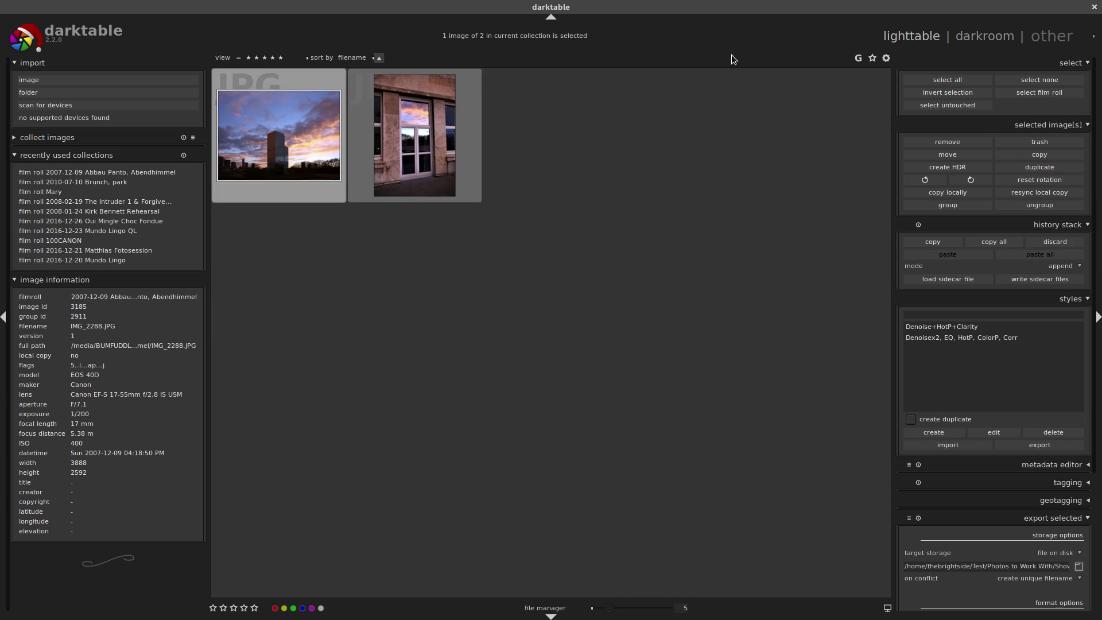
double_click(414, 139)
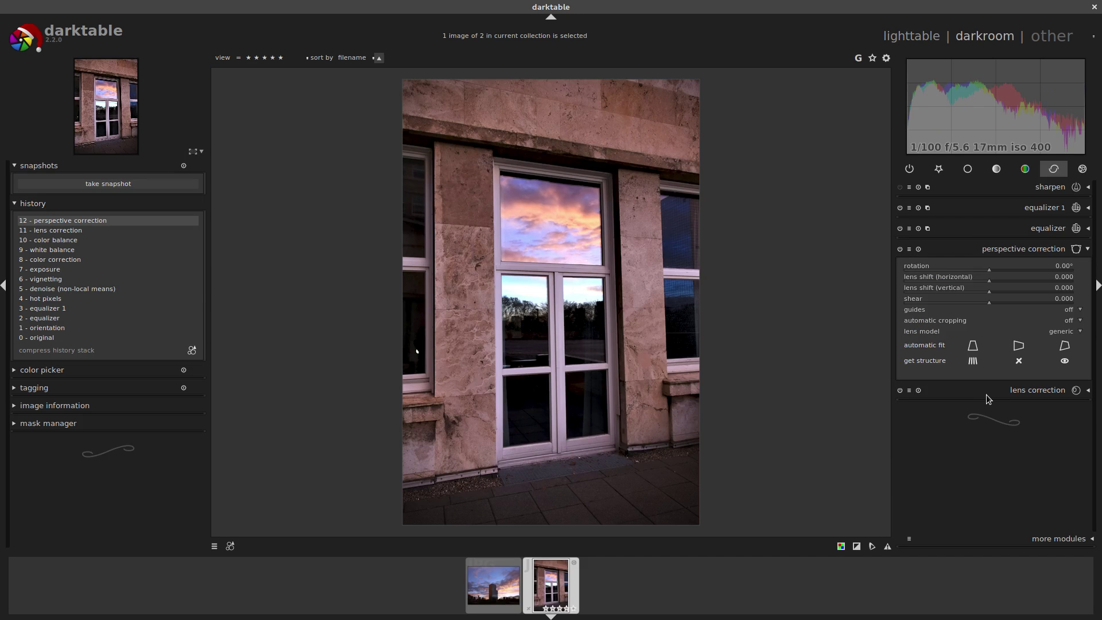
left_click(1020, 347)
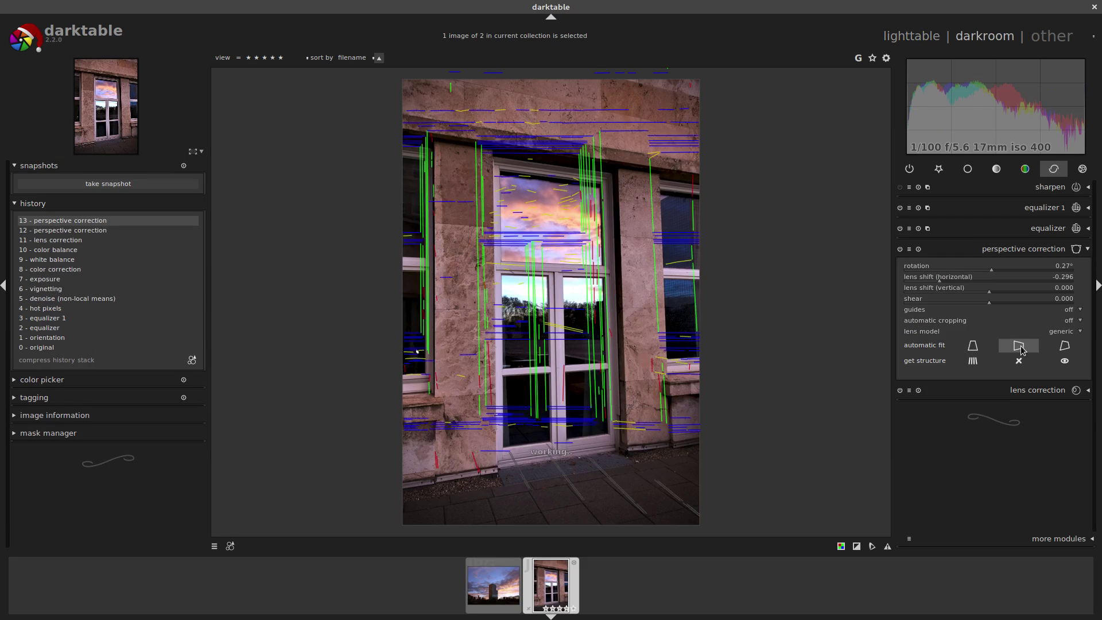
Automatically correct the glass door photo's horizontal and vertical perspective together, and set automatic cropping to largest area
left_click(1064, 351)
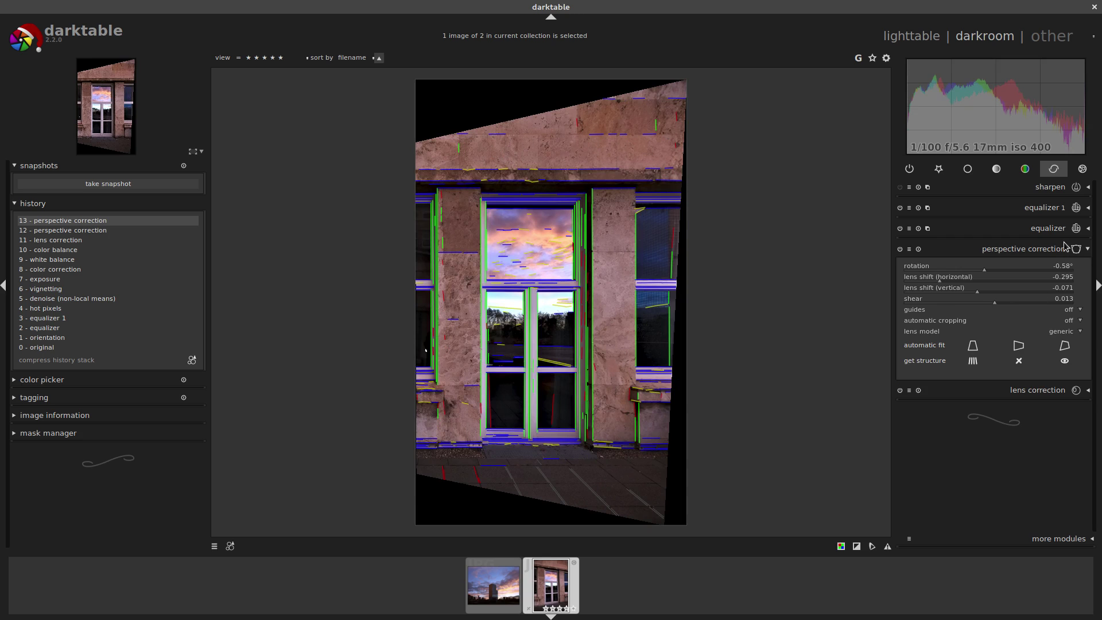
left_click(1068, 322)
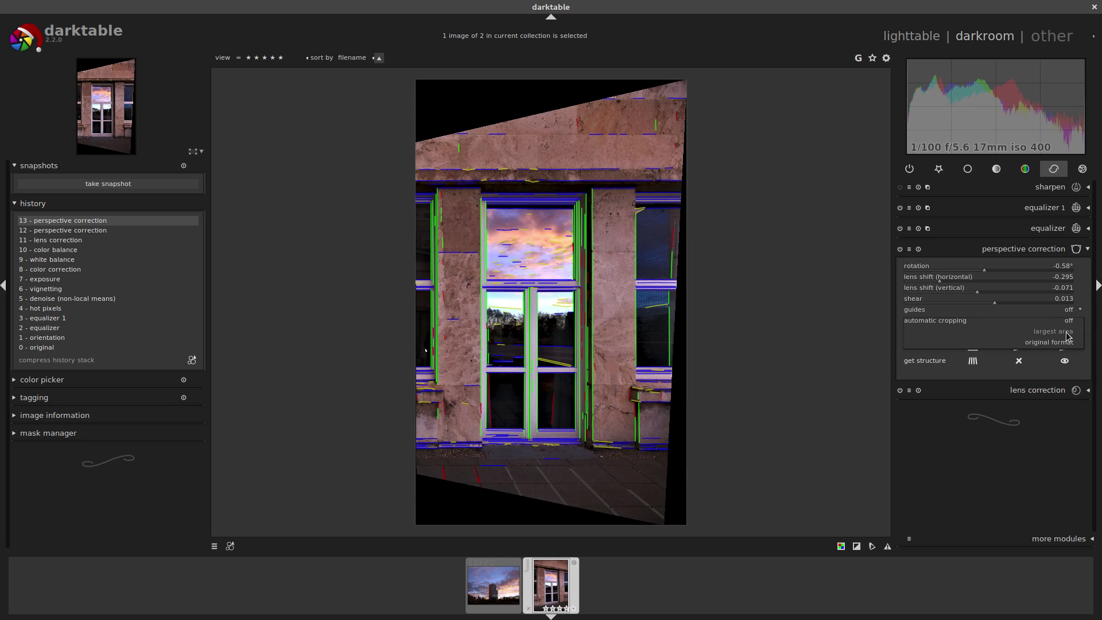
left_click(1066, 333)
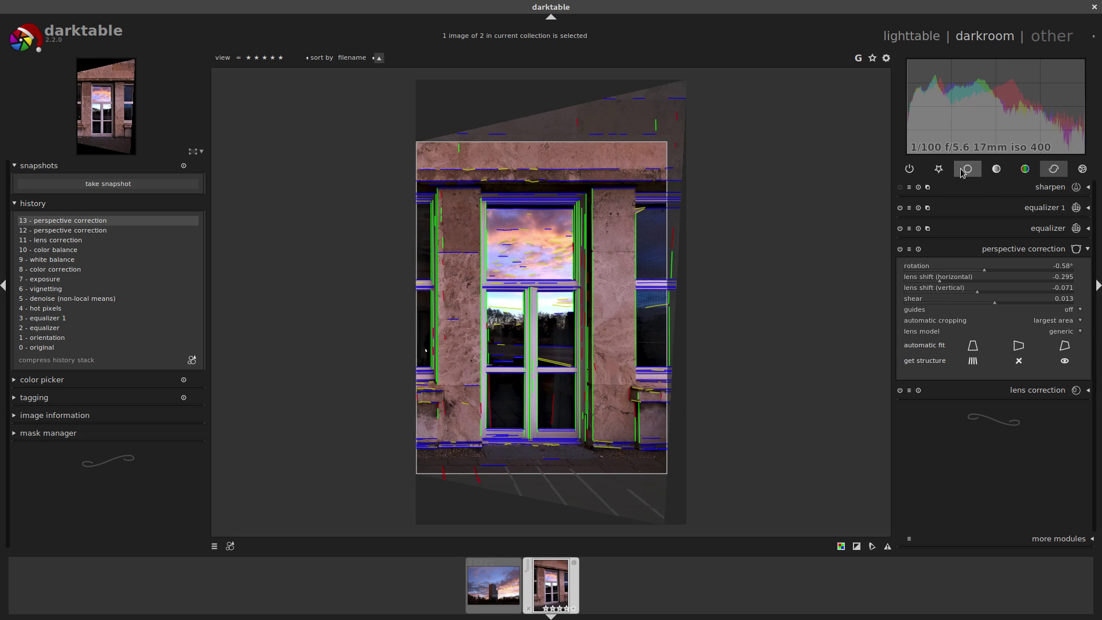
View the cropped glass door photo by switching to the equalizer module, and reopen perspective correction
left_click(1046, 229)
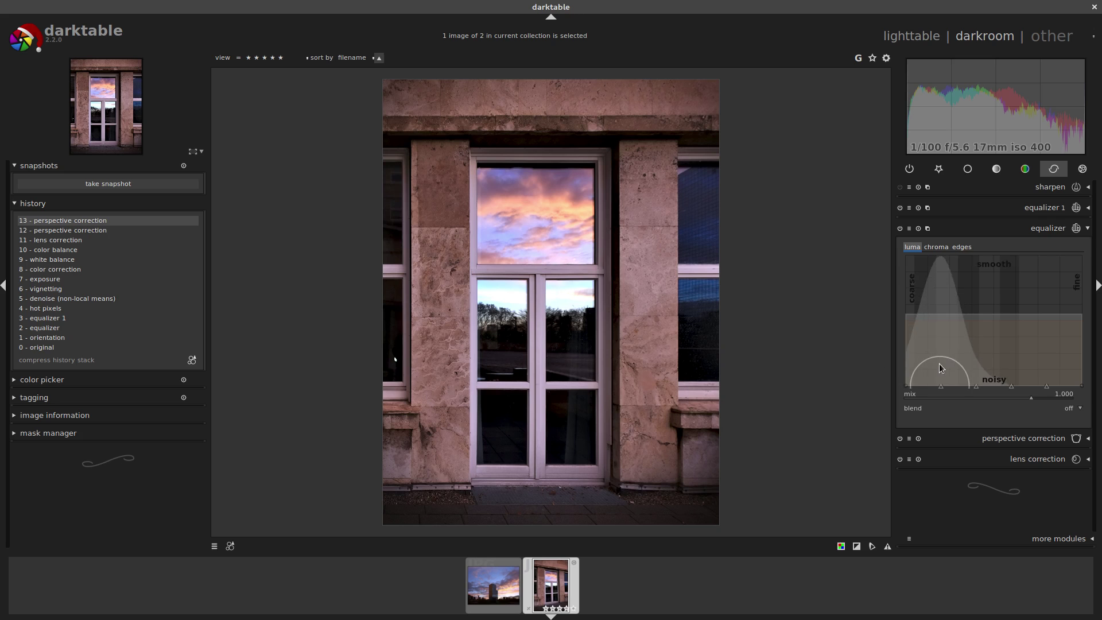
left_click(1023, 439)
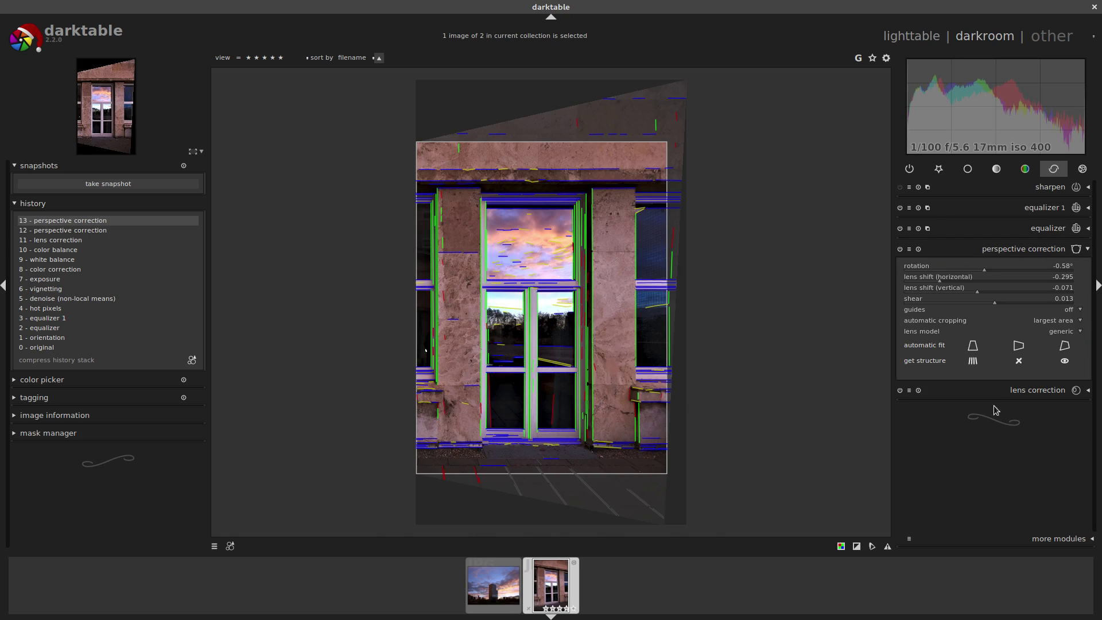
Set the perspective correction's lens model to specific, and display the photo's full image information to check its lens and focal length
left_click(1062, 337)
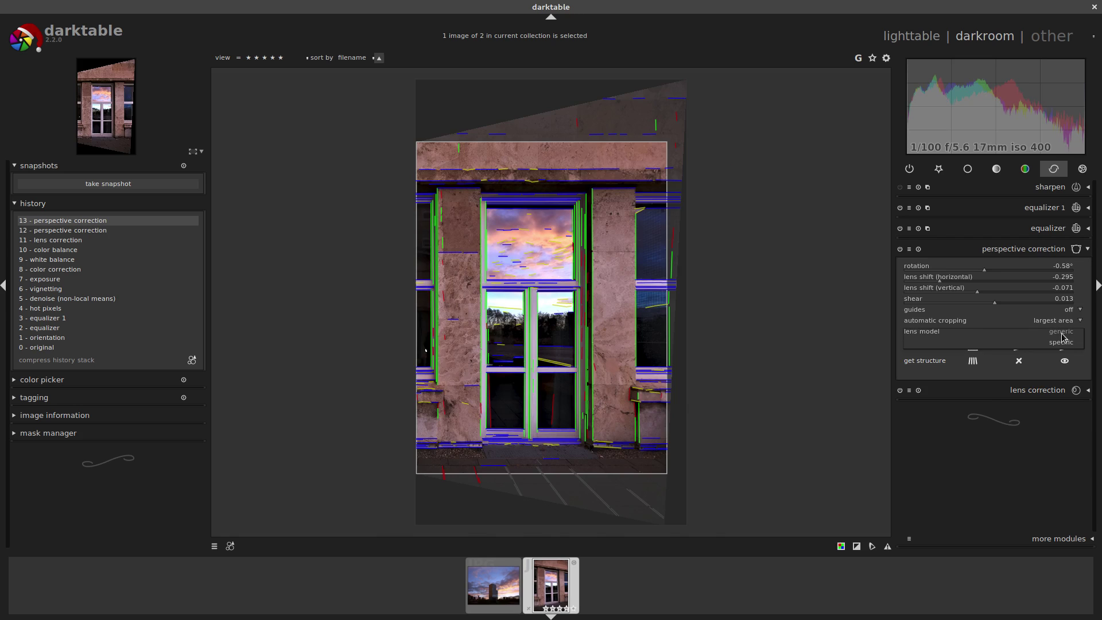
left_click(1062, 343)
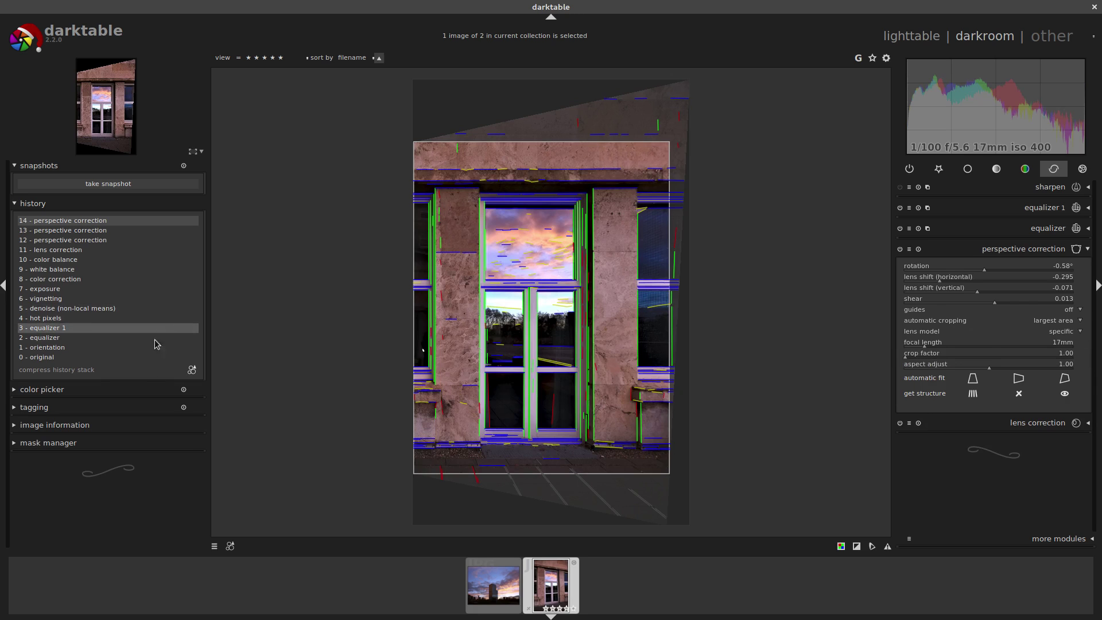
left_click(69, 426)
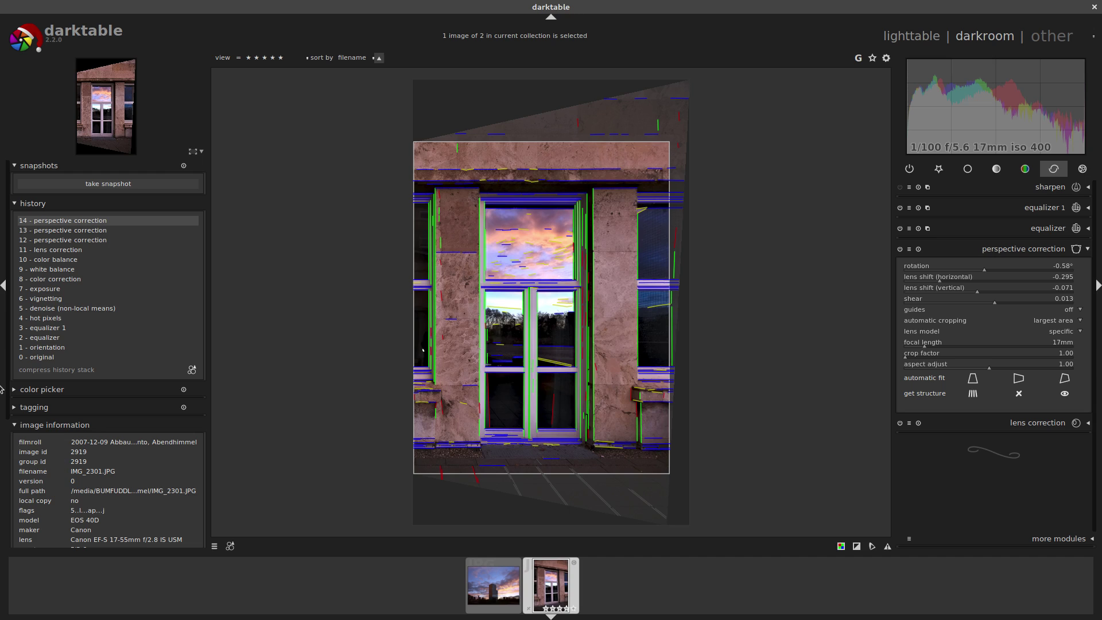
left_click_drag(7, 386, 5, 539)
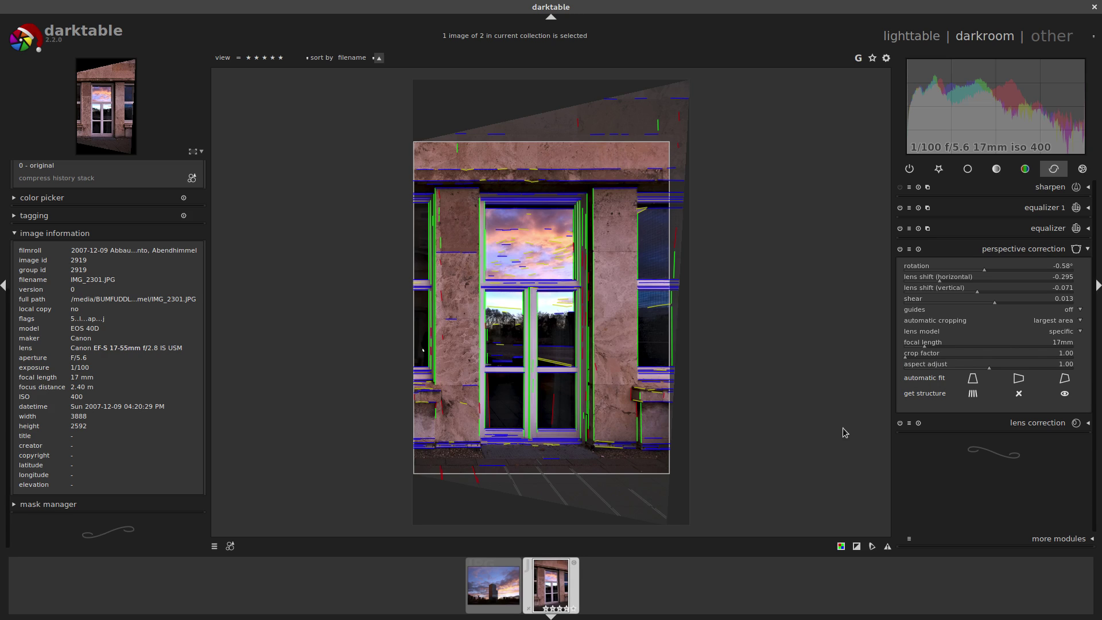
Revert the glass door photo to the color balance entry in its history, and compress the history stack
left_click(939, 170)
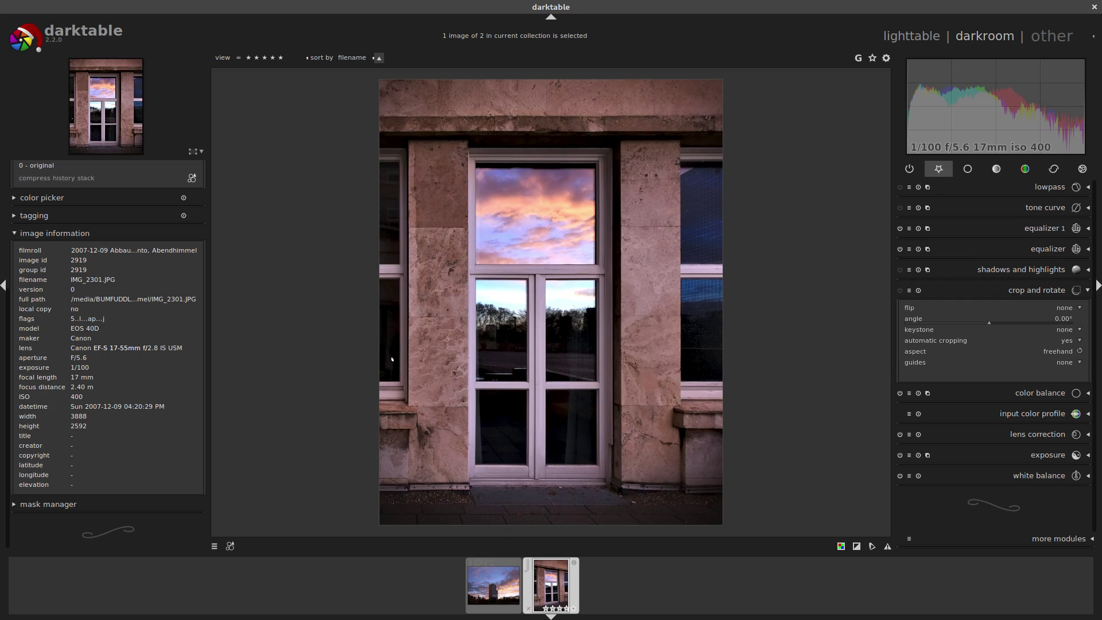
scroll(5, 254, "up", 5)
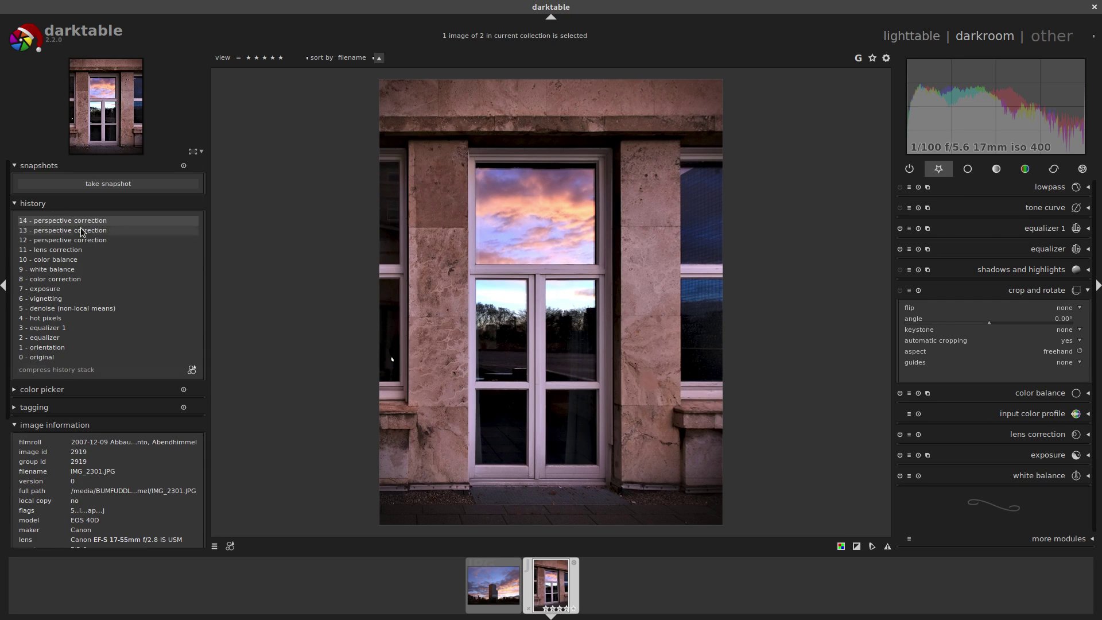
left_click(79, 259)
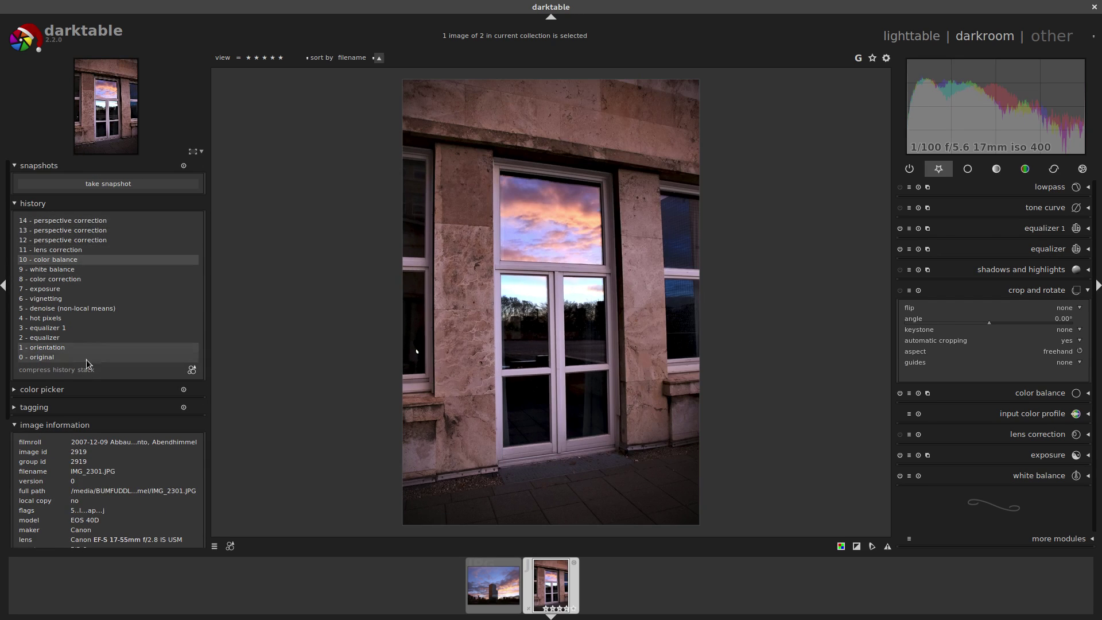
left_click(86, 371)
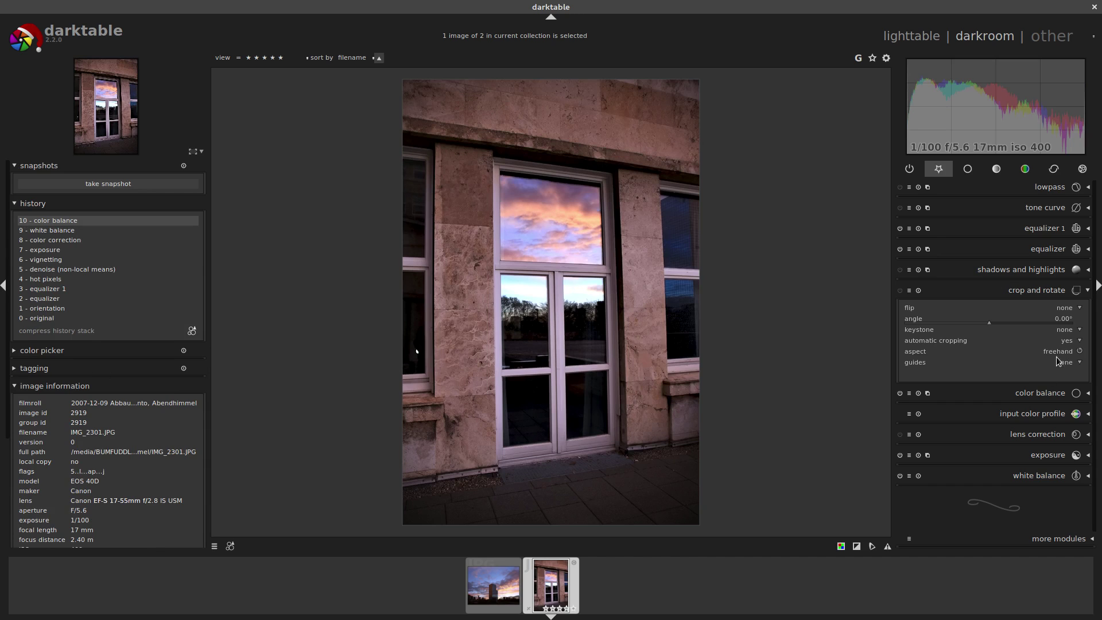
In the crop and rotate module, set automatic cropping to no and keystone to vertical
left_click(951, 342)
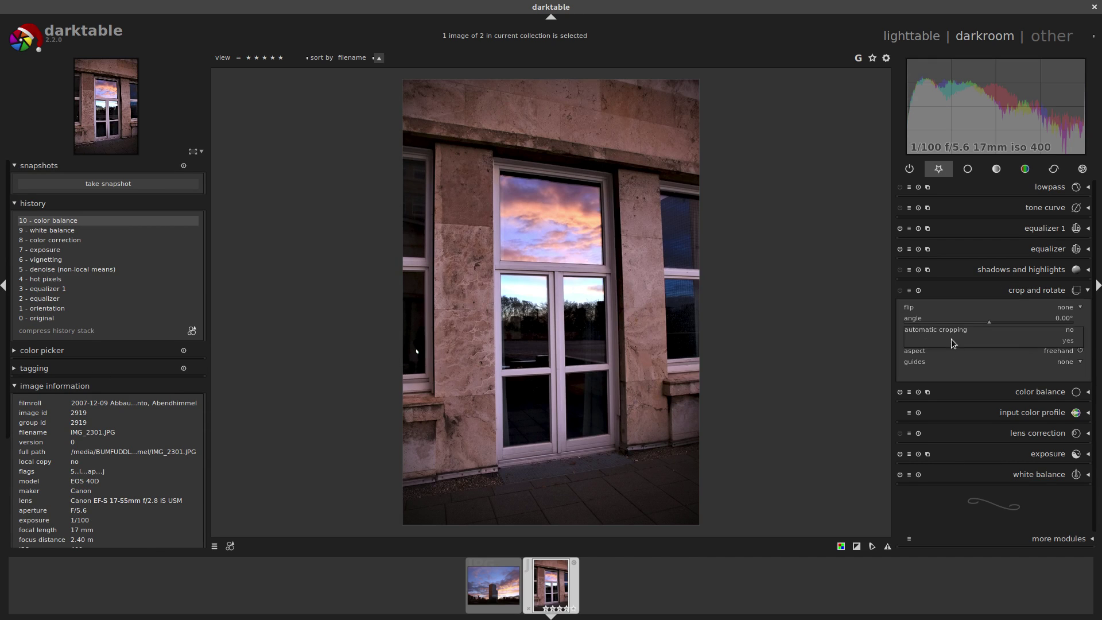
left_click(1070, 338)
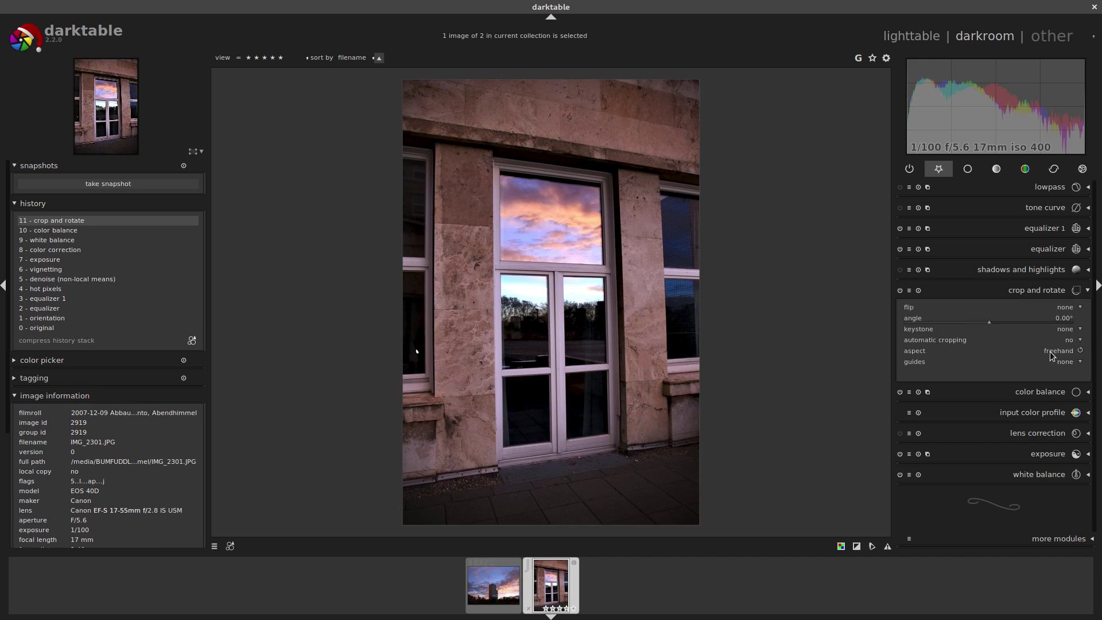
left_click(1067, 331)
left_click(1060, 342)
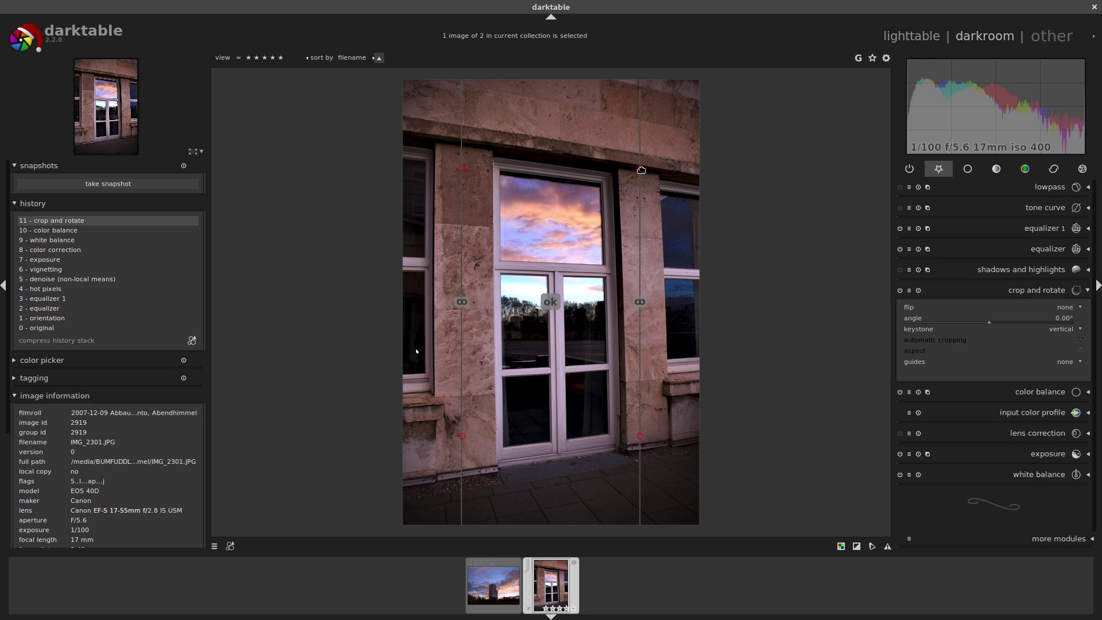
Move the upper ends of both keystone lines inward to the door frame's top corners, and apply the correction with grid guides shown
left_click_drag(640, 166, 608, 166)
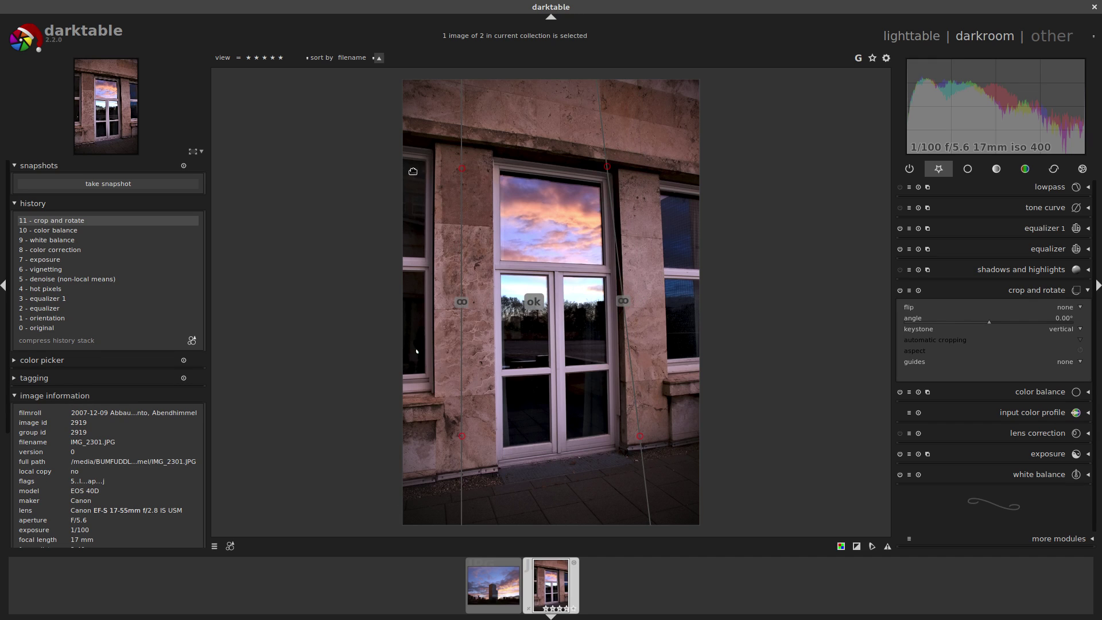
left_click_drag(461, 169, 491, 169)
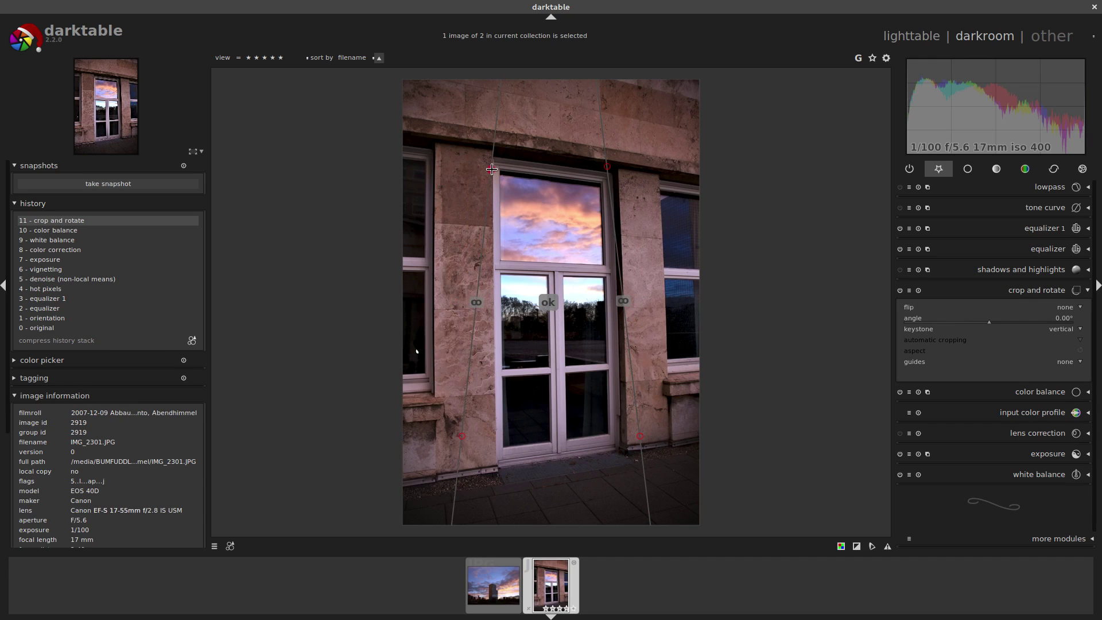
left_click(939, 366)
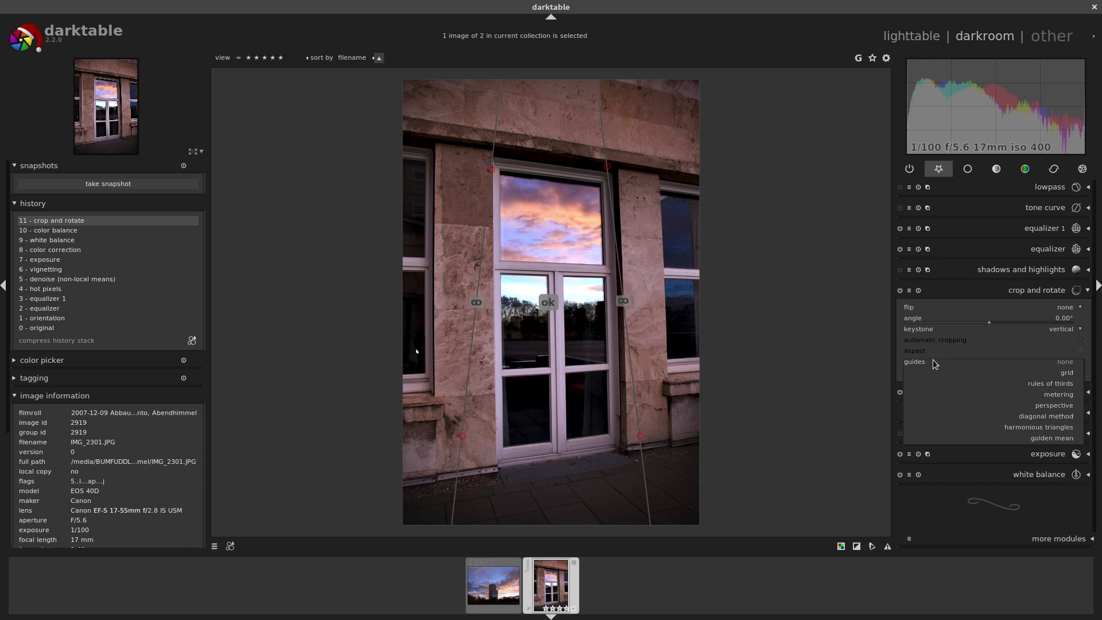
left_click(1017, 377)
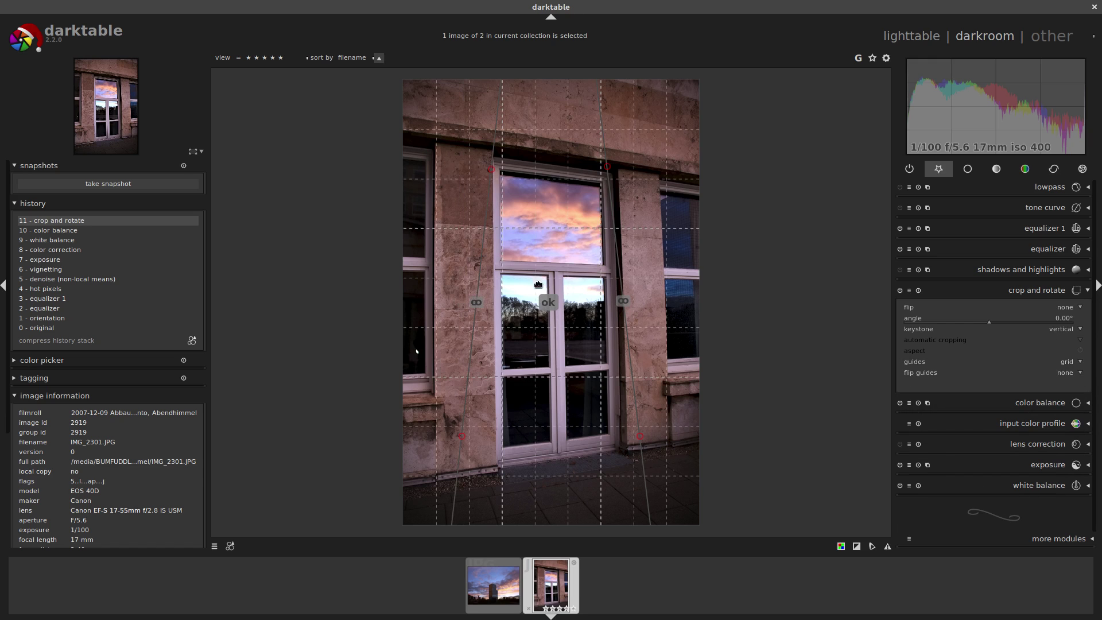
left_click(546, 304)
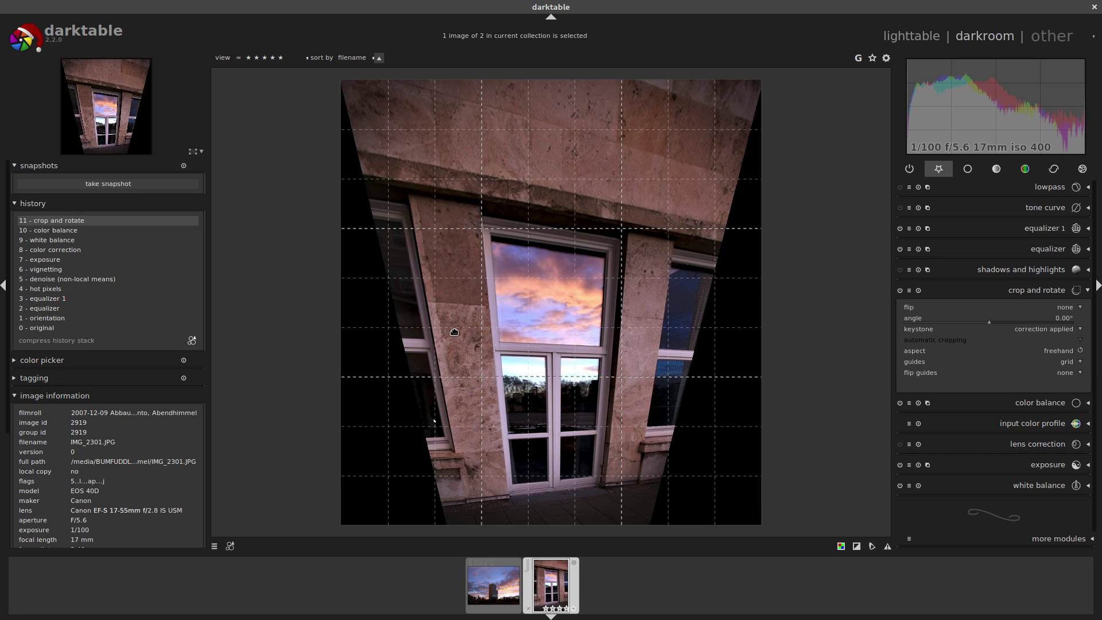
Return to the perspective correction module, and switch to XnView MP to show the image following 1080_logo_wp1.png
left_click(1053, 168)
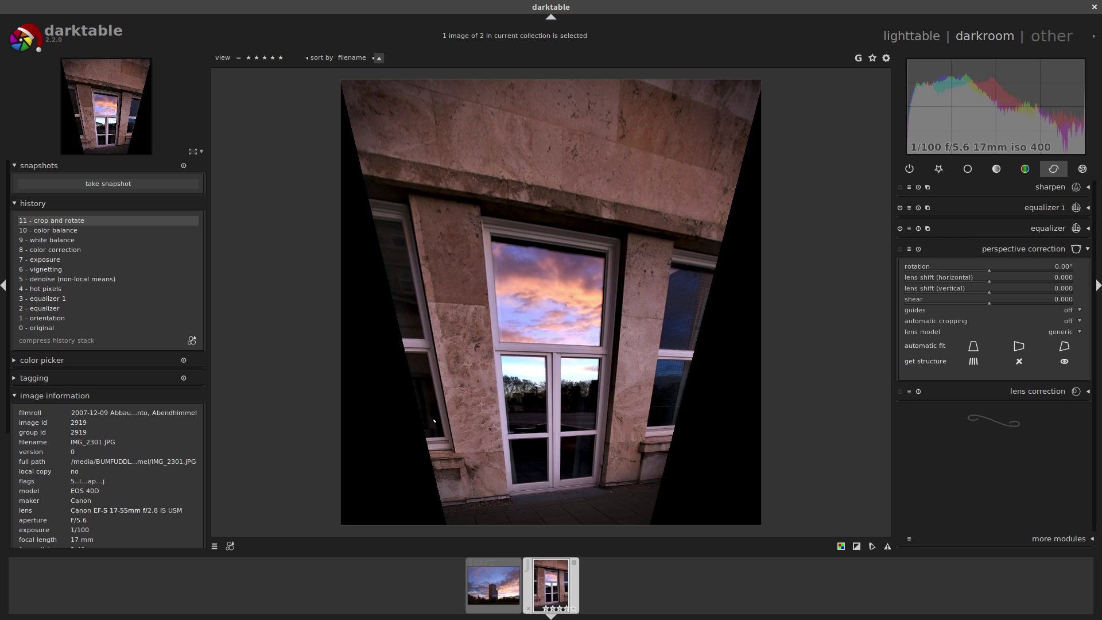
key("super")
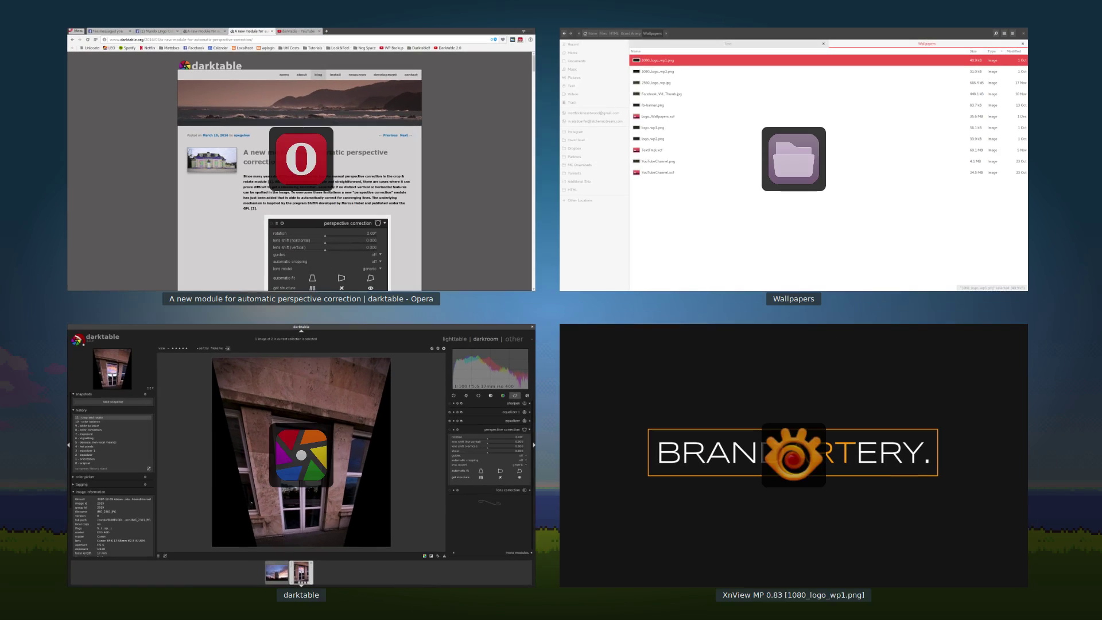
left_click(707, 542)
key("Right")
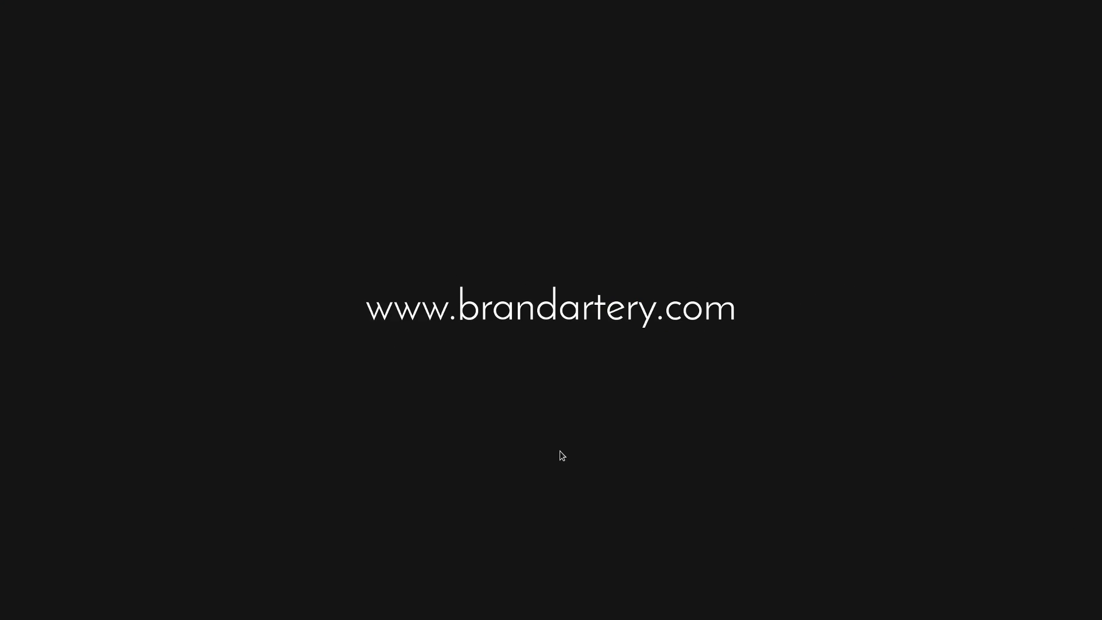